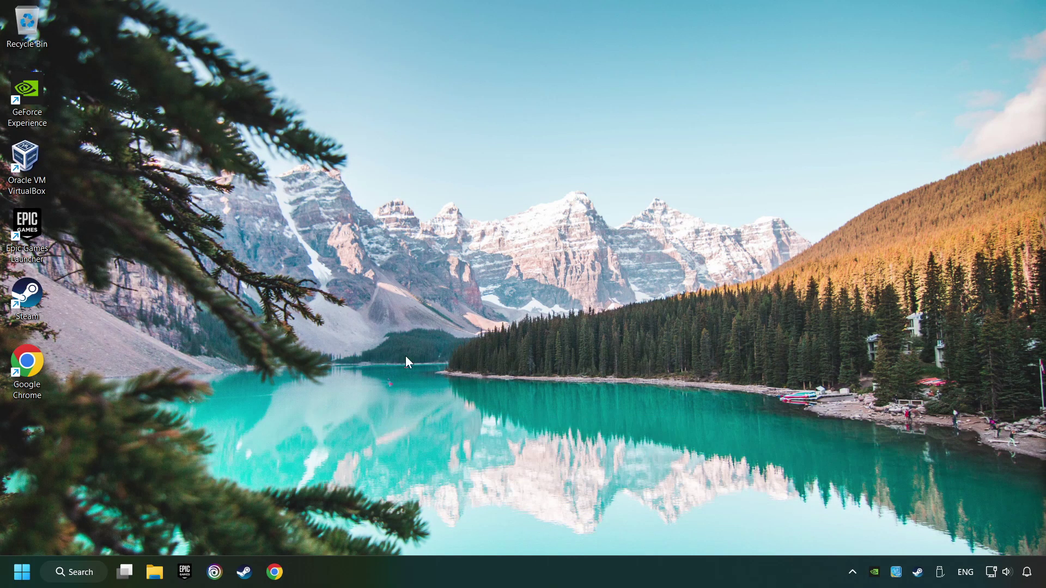
Step: Search Windows for 'device manager'
click(92, 572)
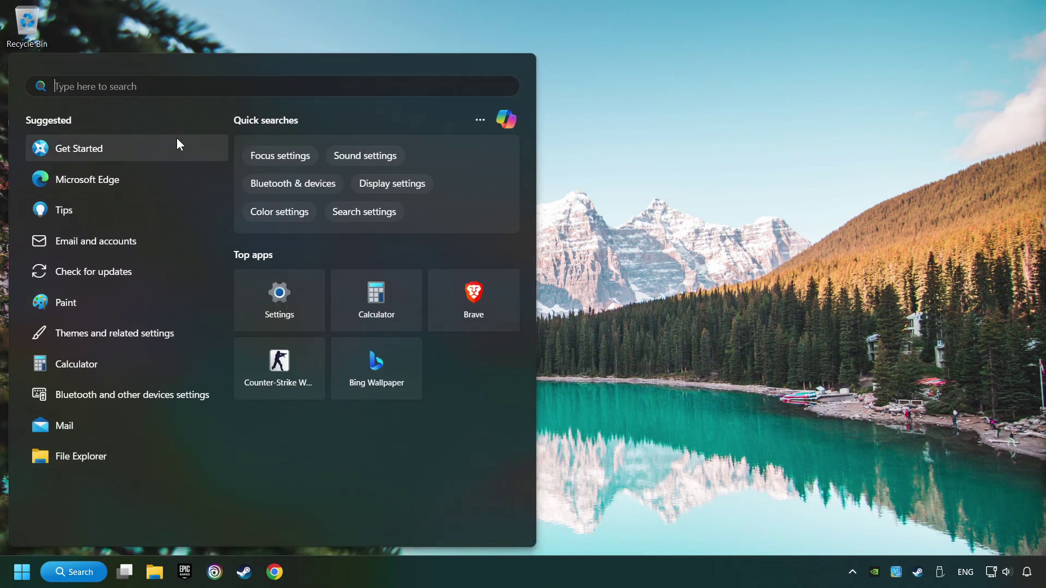
text(device)
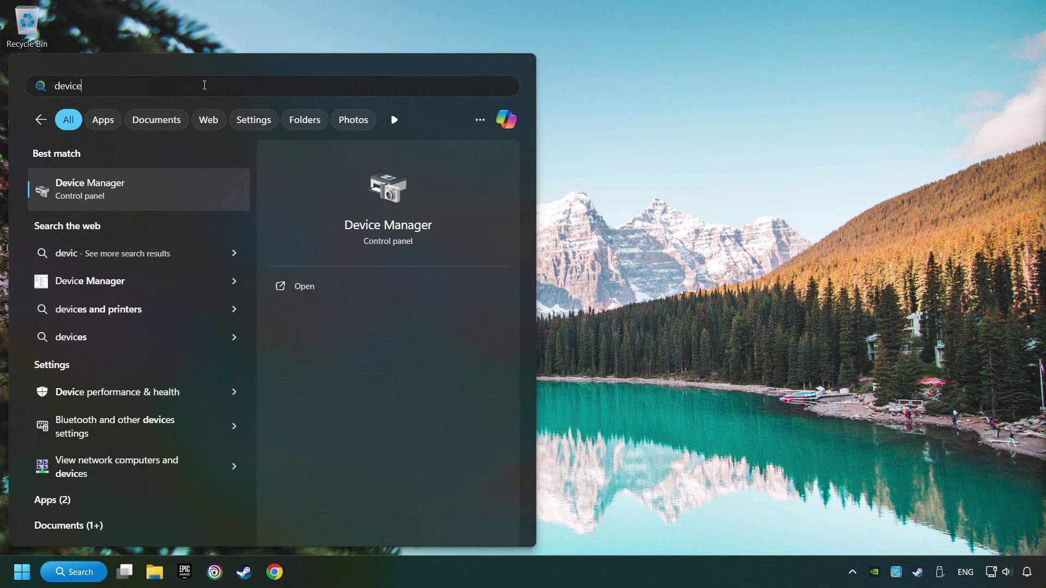
text( manager)
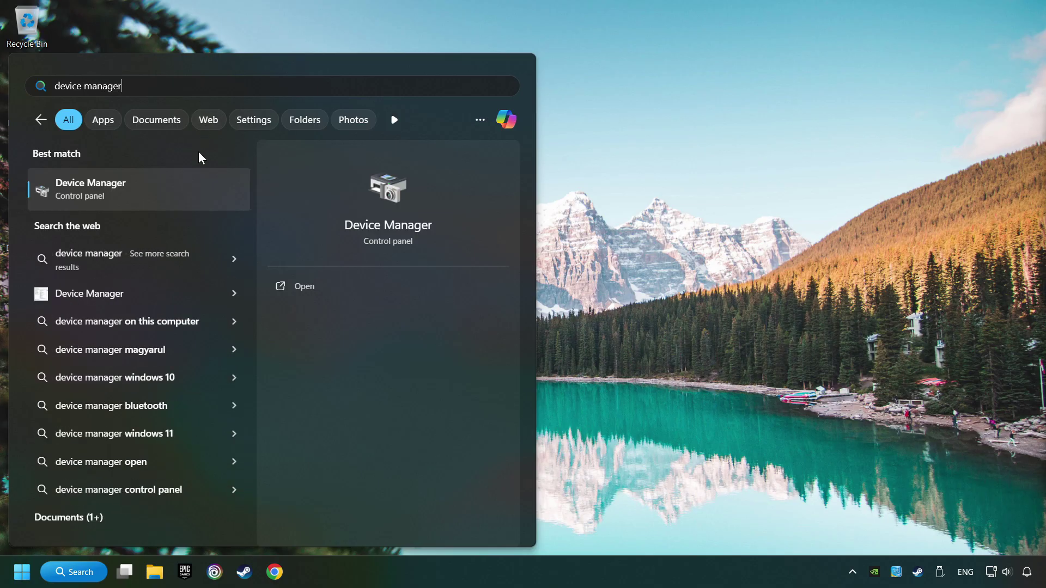
Step: In Device Manager, auto-search for an NVIDIA GeForce GTX 1050 Ti driver; the best is already installed
click(215, 190)
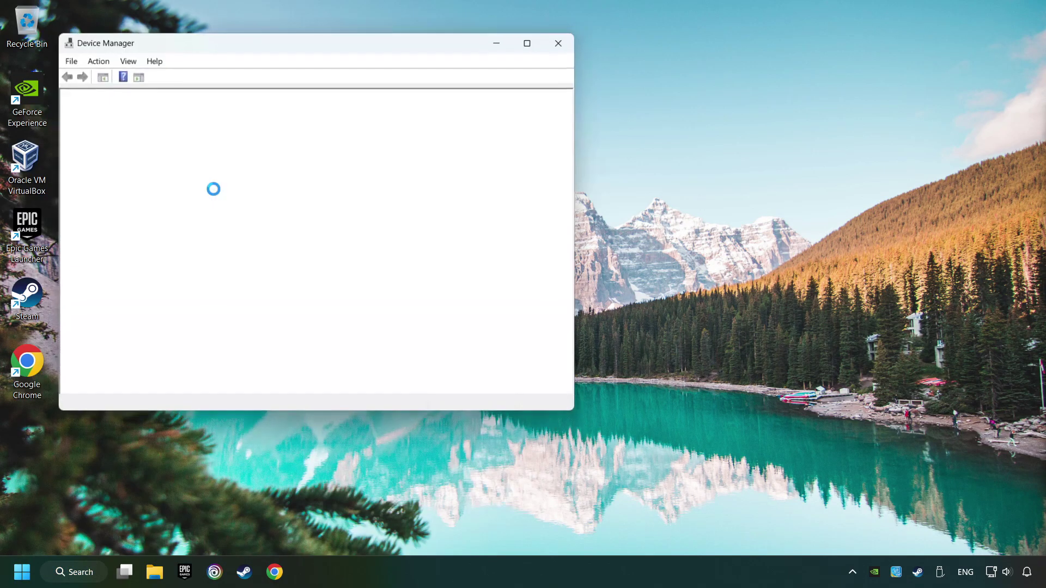
drag(213, 44, 388, 127)
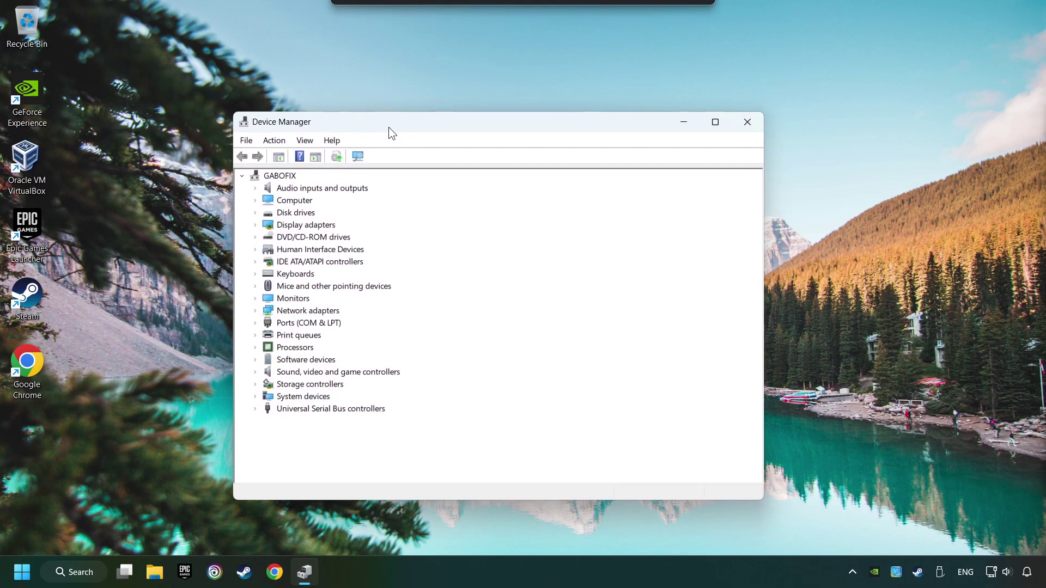
click(255, 225)
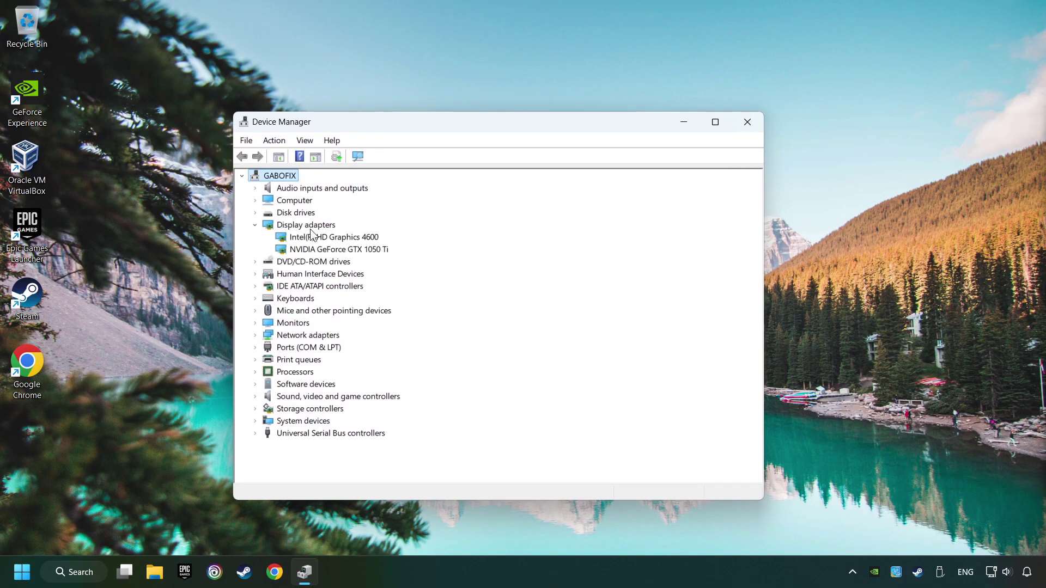
click(303, 249)
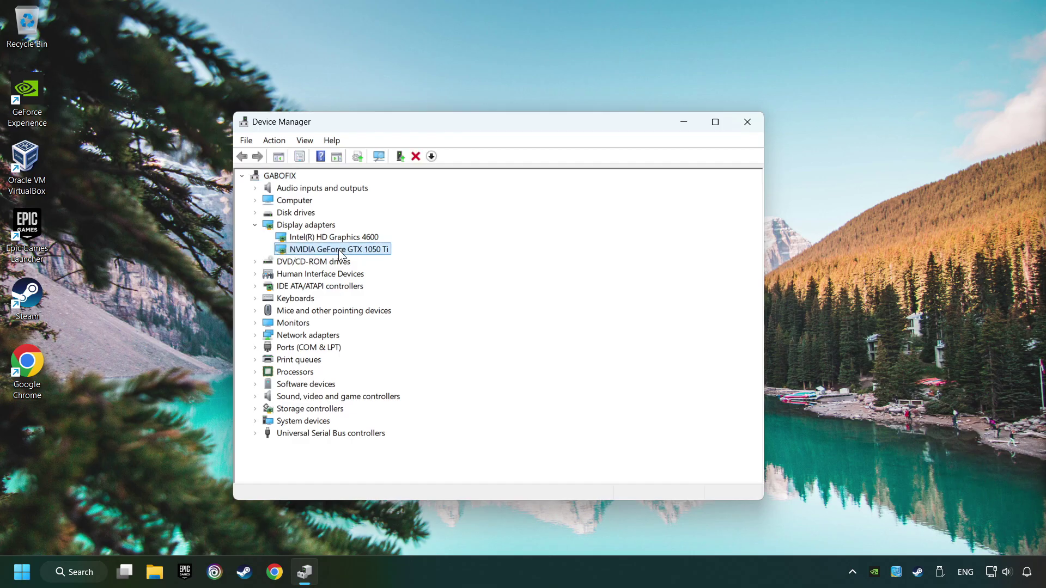
right_click(341, 252)
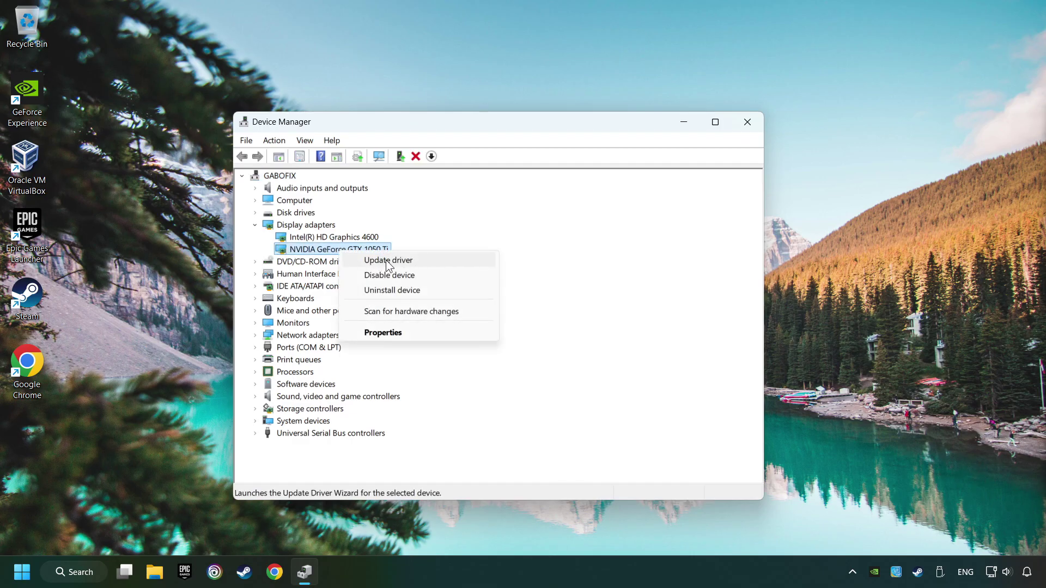
click(433, 265)
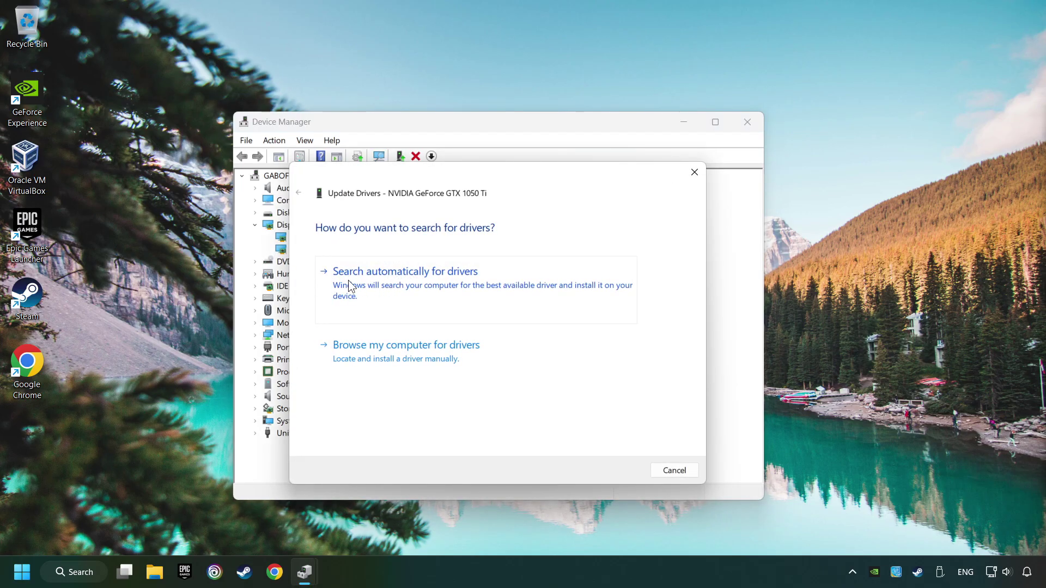
click(440, 281)
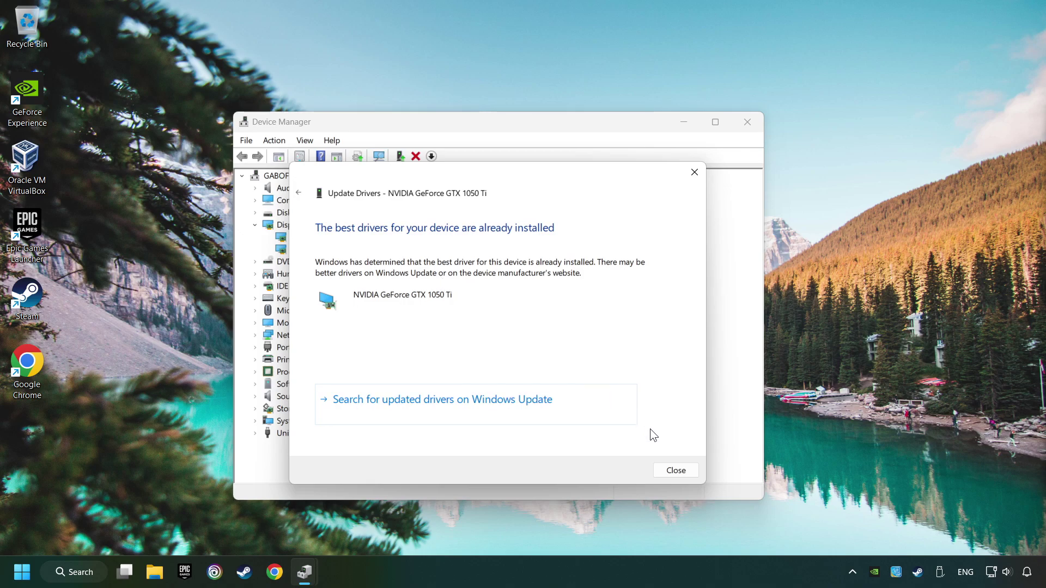
click(676, 470)
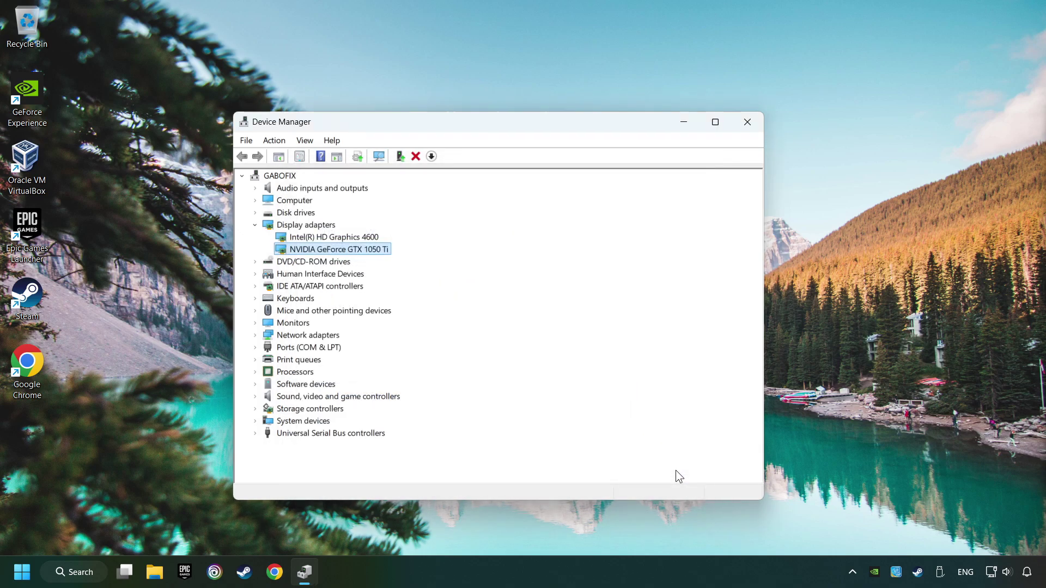
Step: Close Device Manager and Google 'nvidia geforce driver download' in Chrome
click(749, 131)
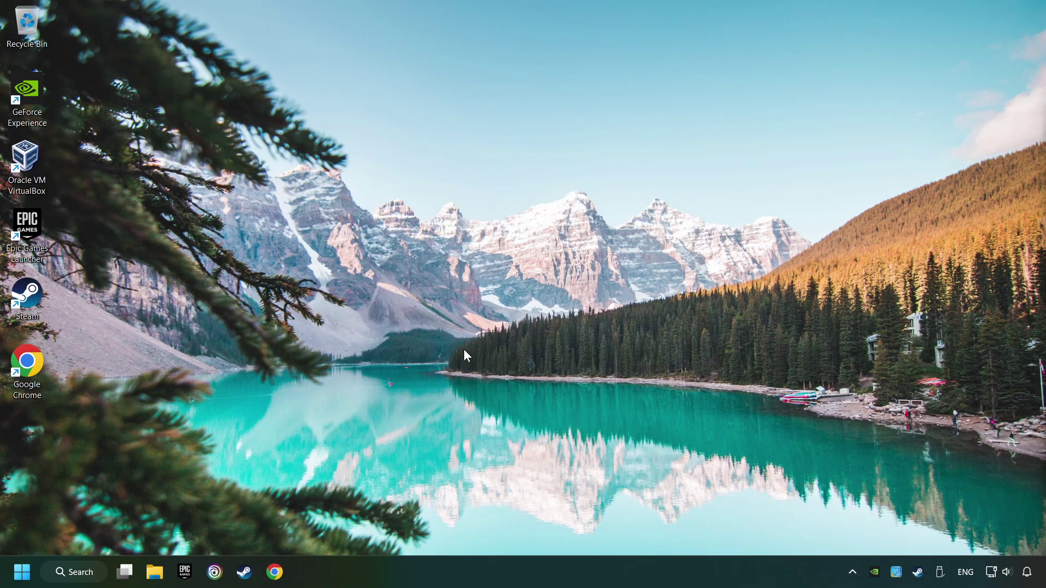
click(276, 573)
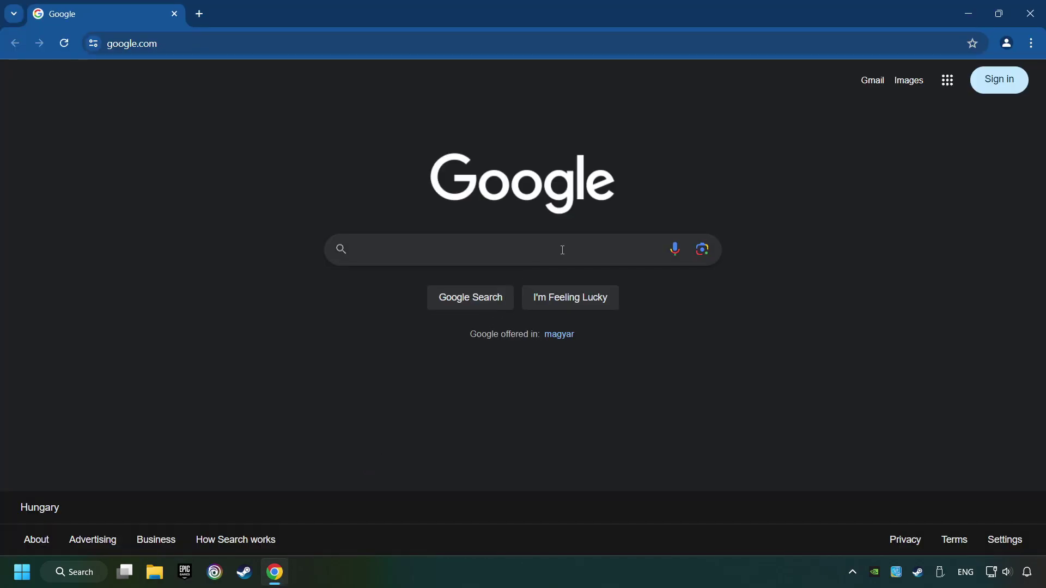
text(nvidia )
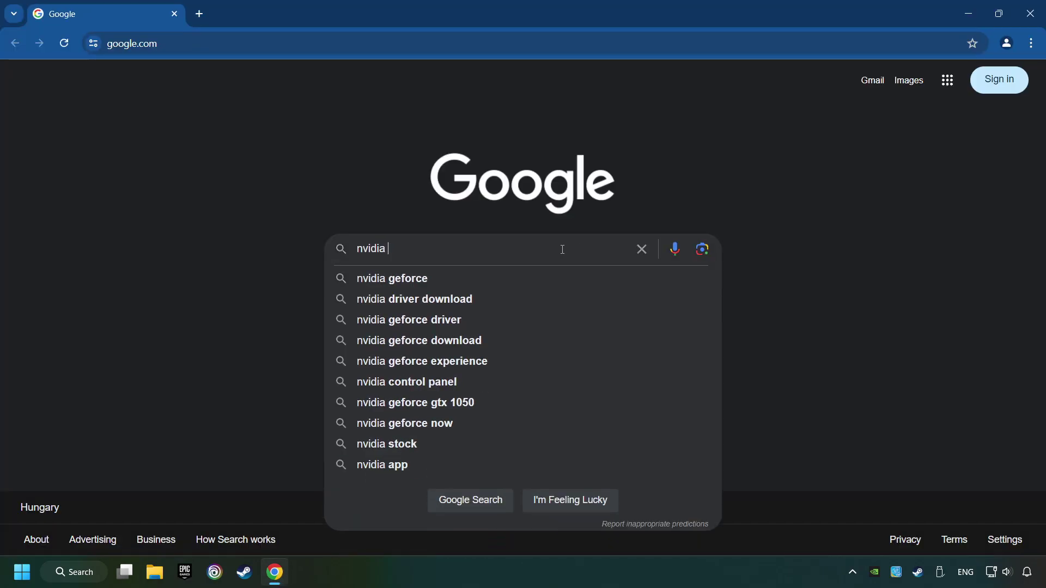
text(geforce dr)
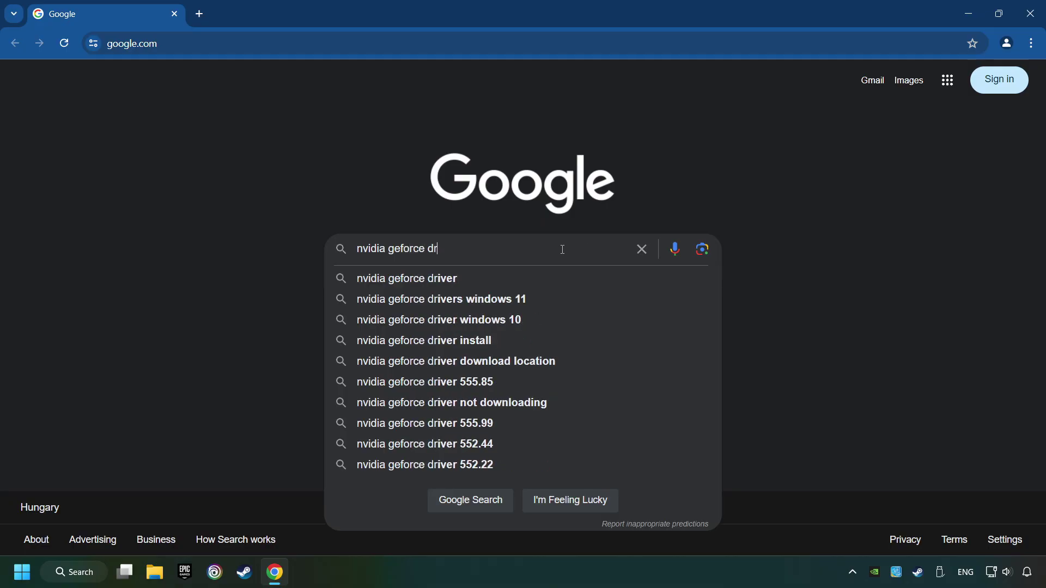
text(iver download)
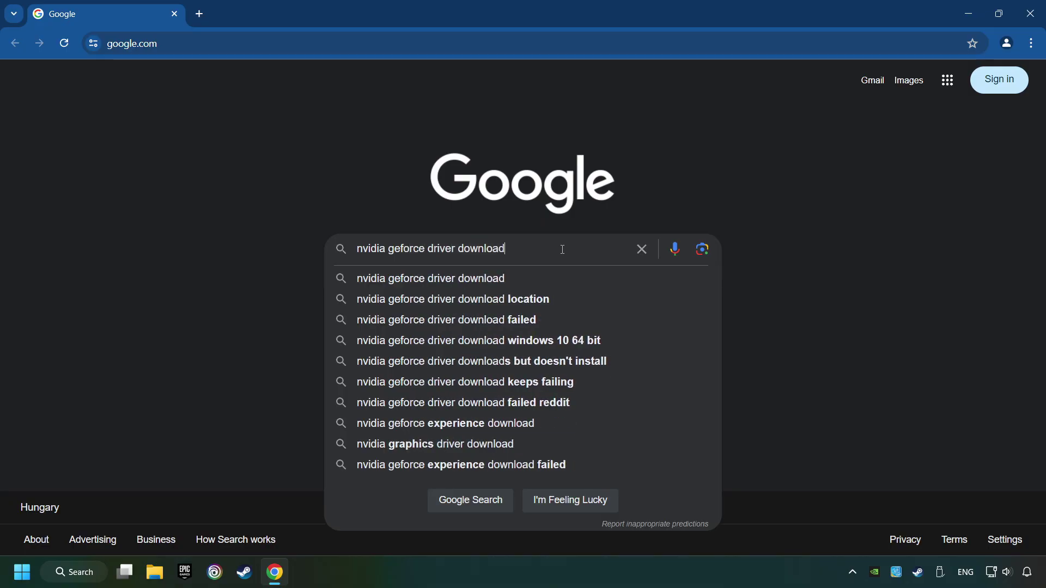
key(Return)
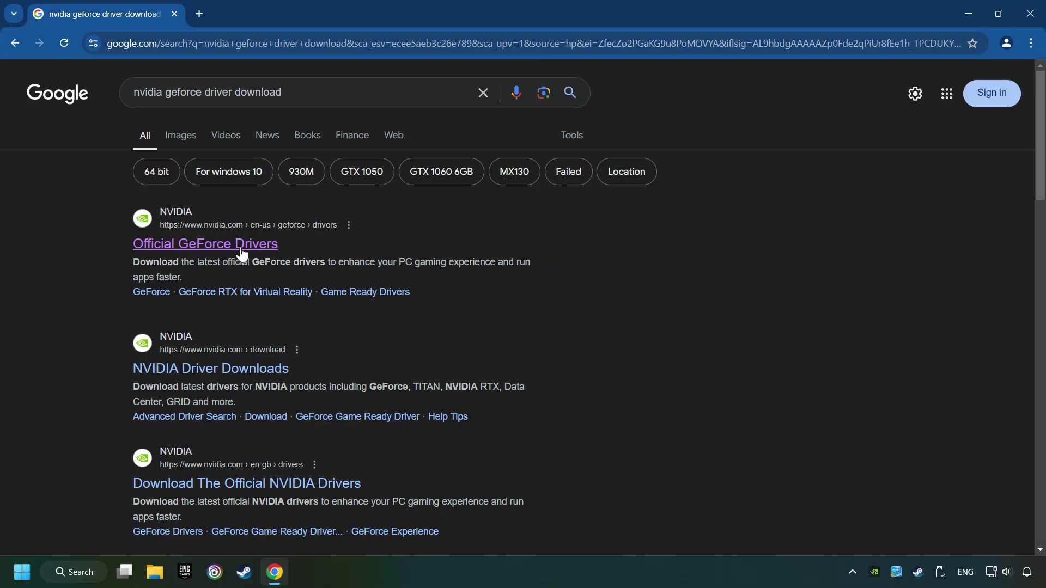
Step: From the Official GeForce Drivers page, download and run the GeForce Experience installer, then close Chrome
click(251, 243)
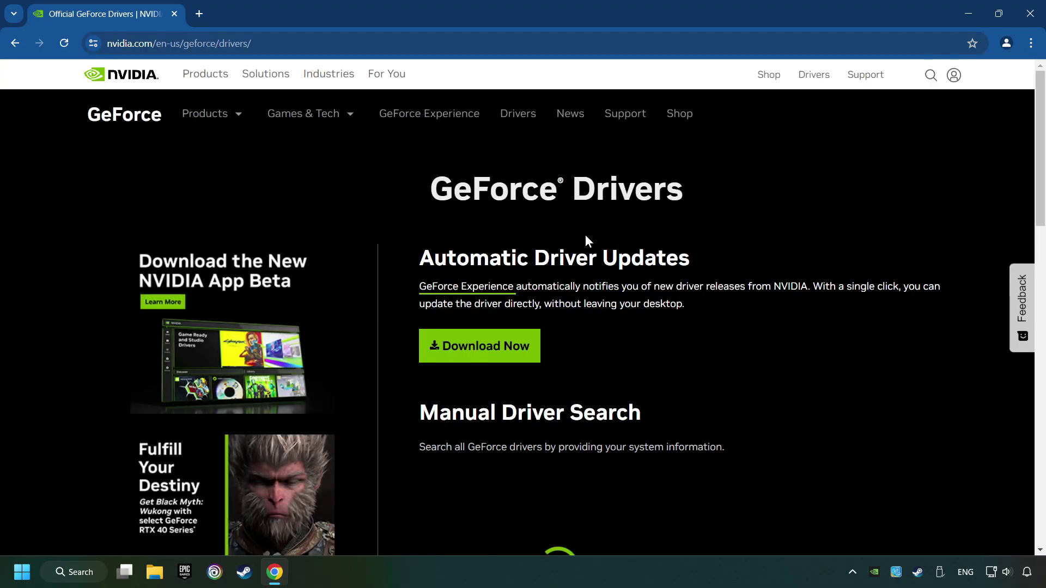
click(498, 360)
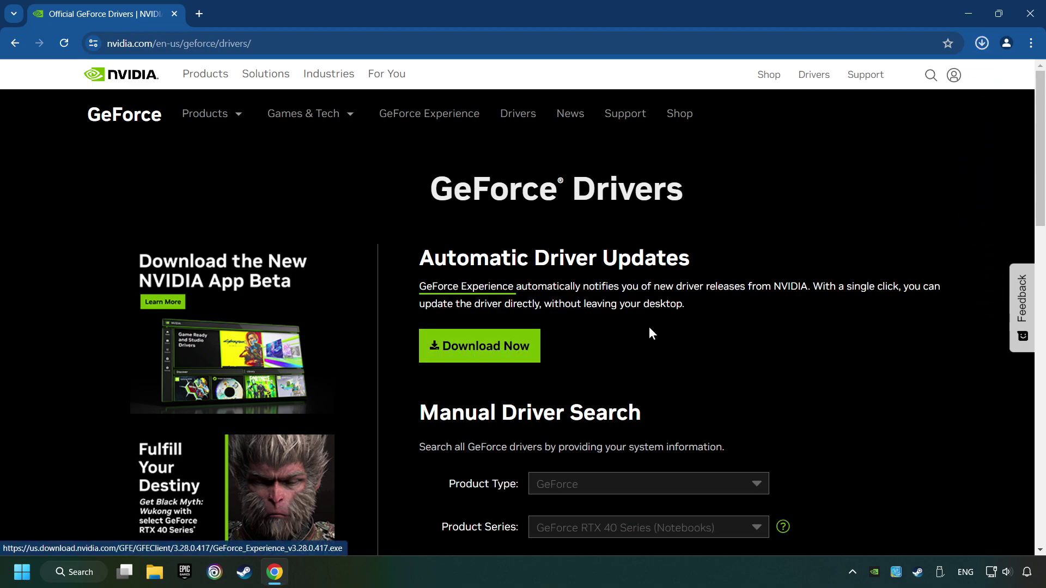
click(982, 43)
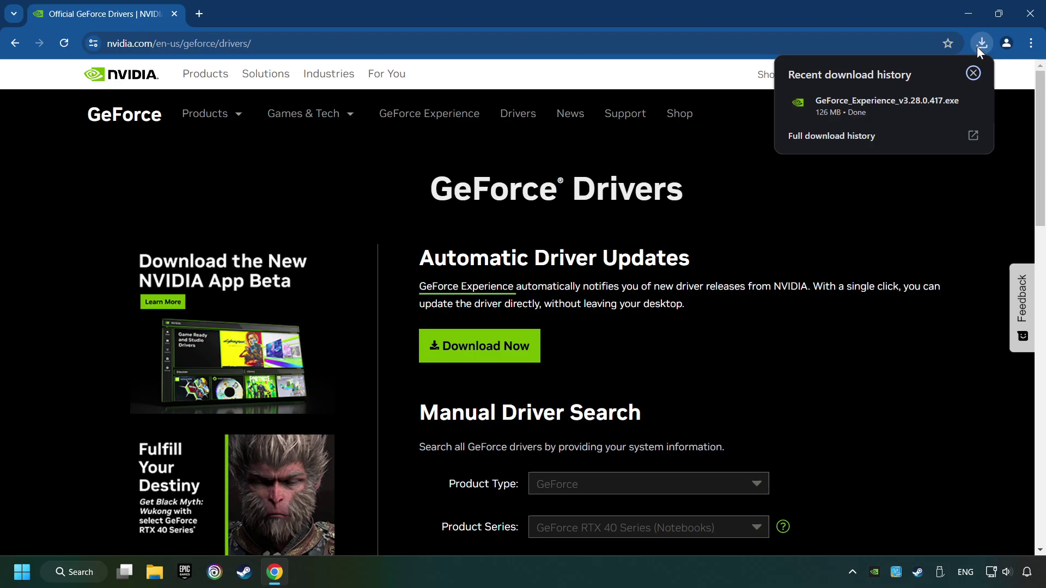
click(891, 106)
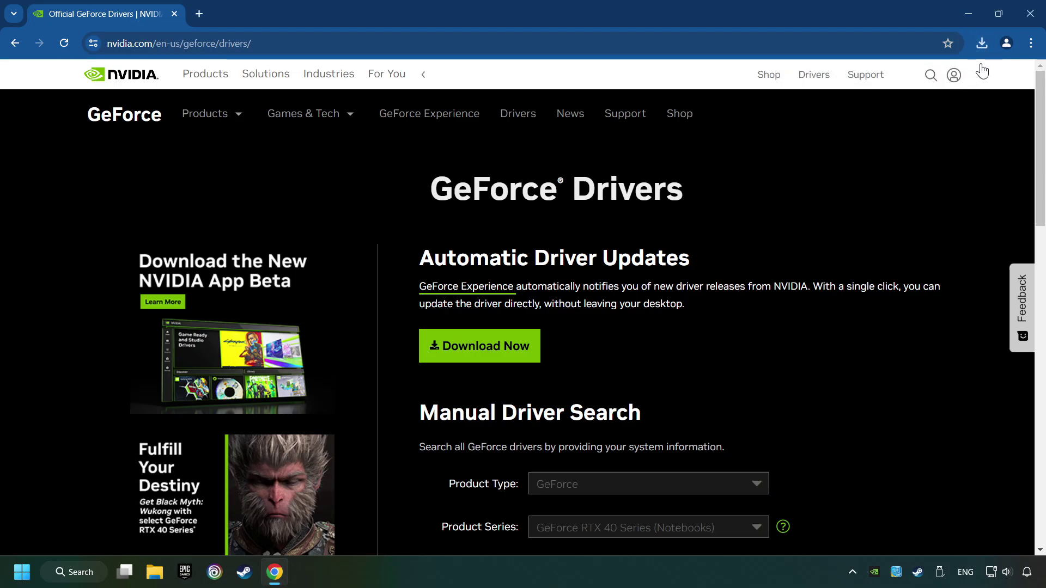
click(1030, 14)
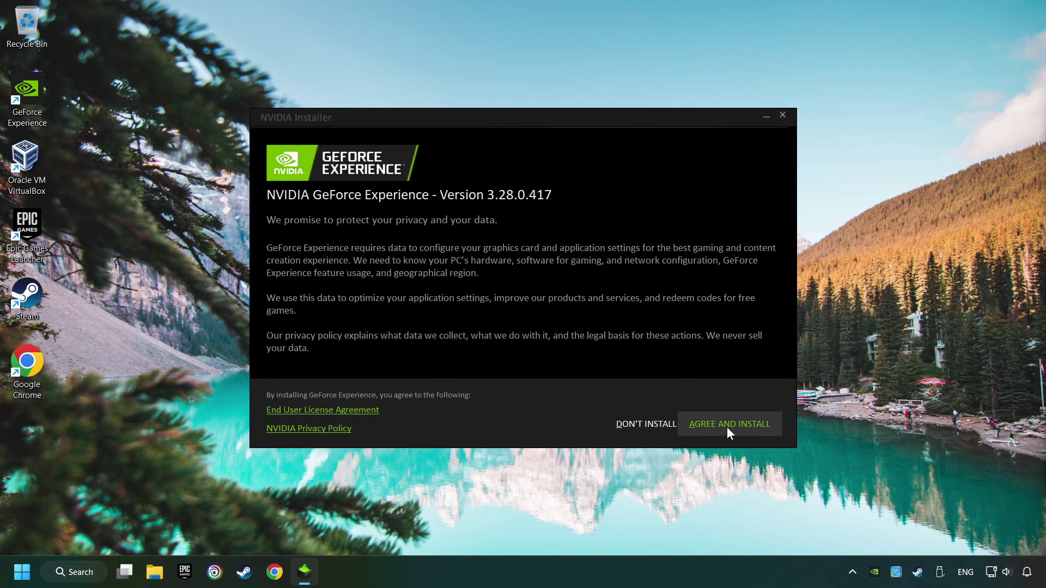
Step: Agree to the terms and install GeForce Experience 3.28.0.417
click(745, 426)
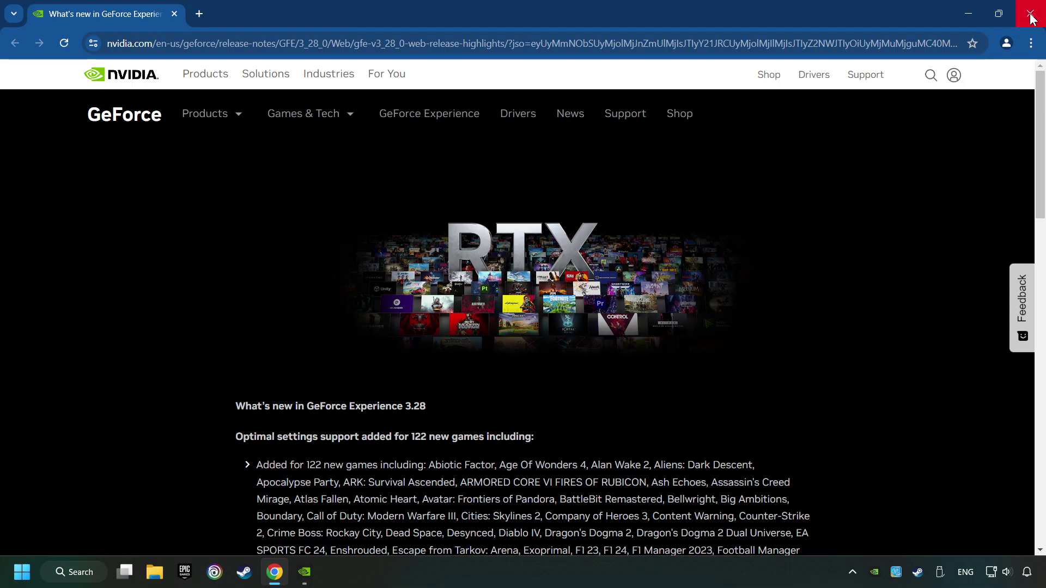
Step: Close the release notes, confirm Game Ready Driver 560.70 is latest, and close GeForce Experience
click(1030, 15)
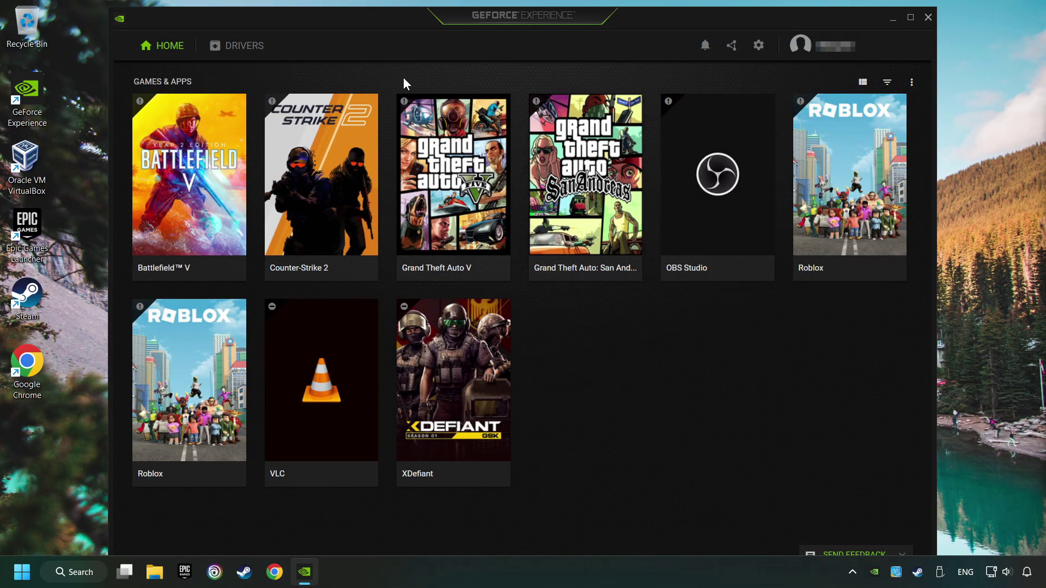
click(240, 51)
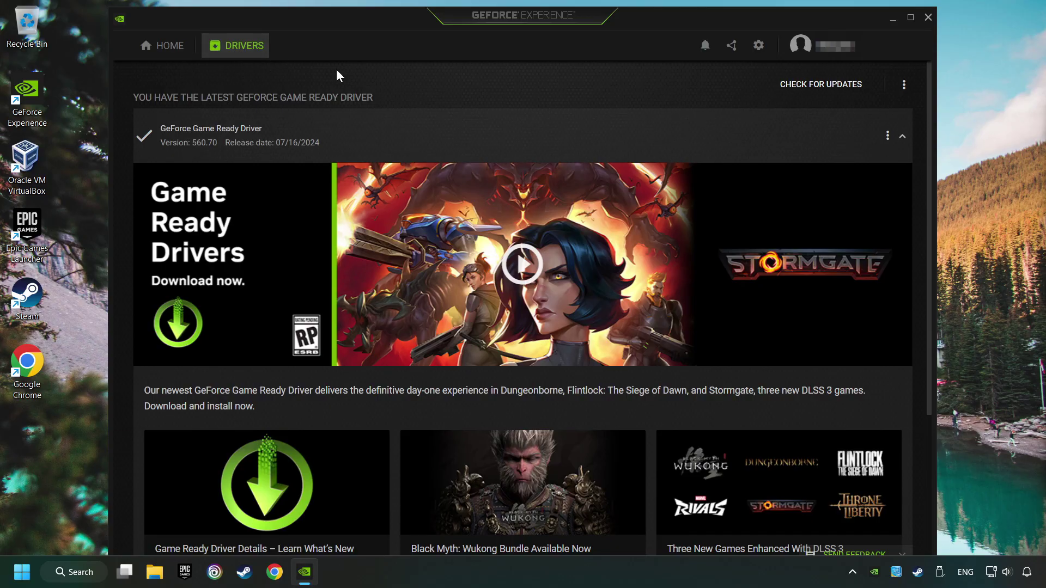
click(834, 94)
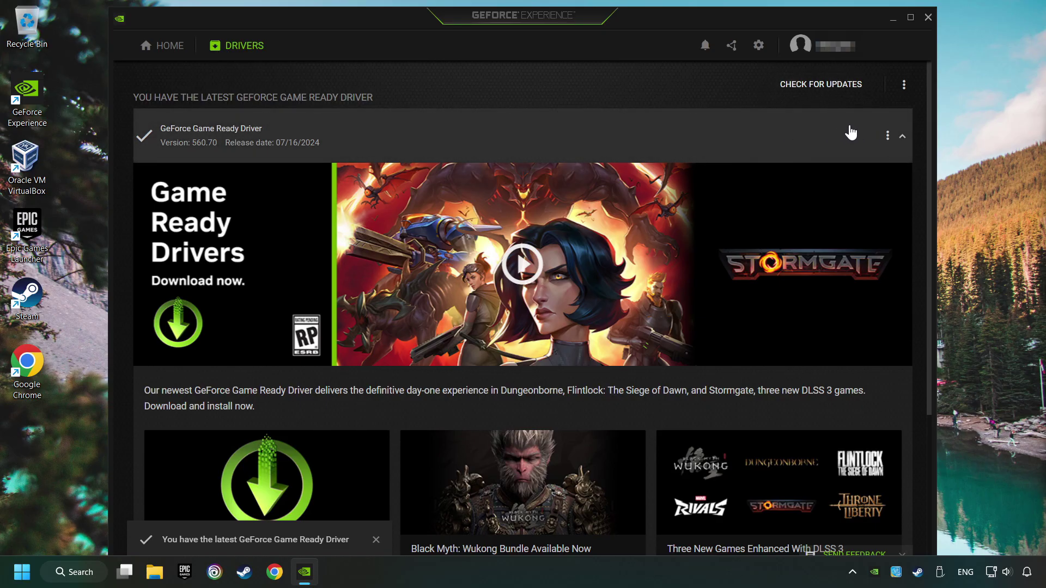
click(928, 18)
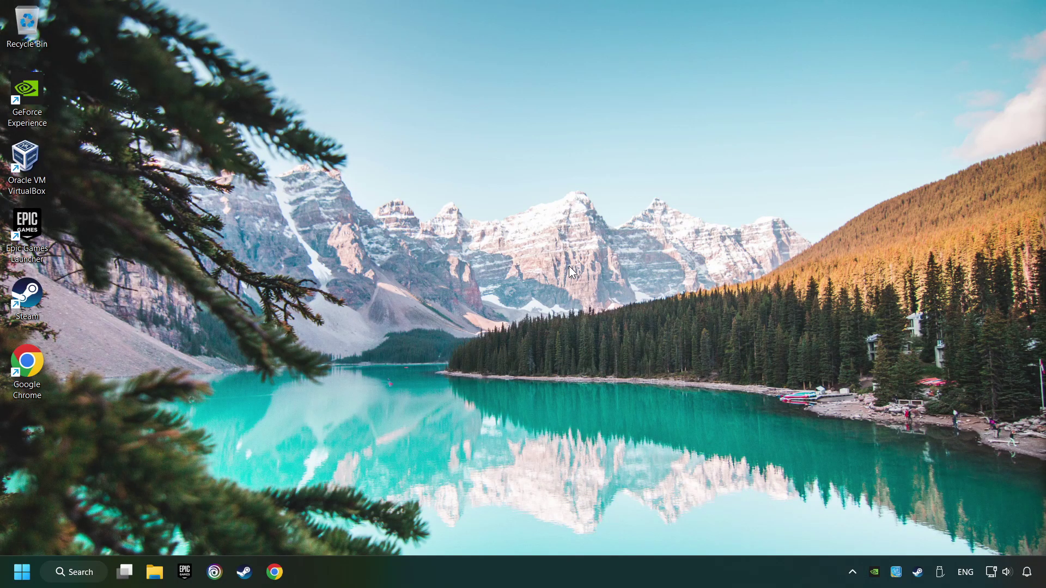
Step: Search for 'graphics settings' and open the System > Display > Graphics page
click(99, 572)
text(graphic)
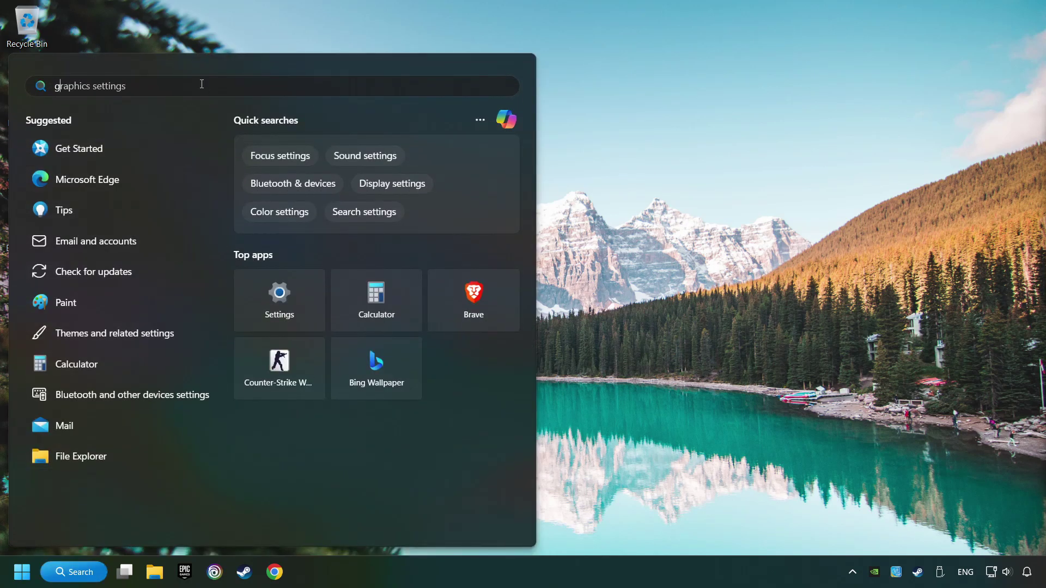
text(s settings)
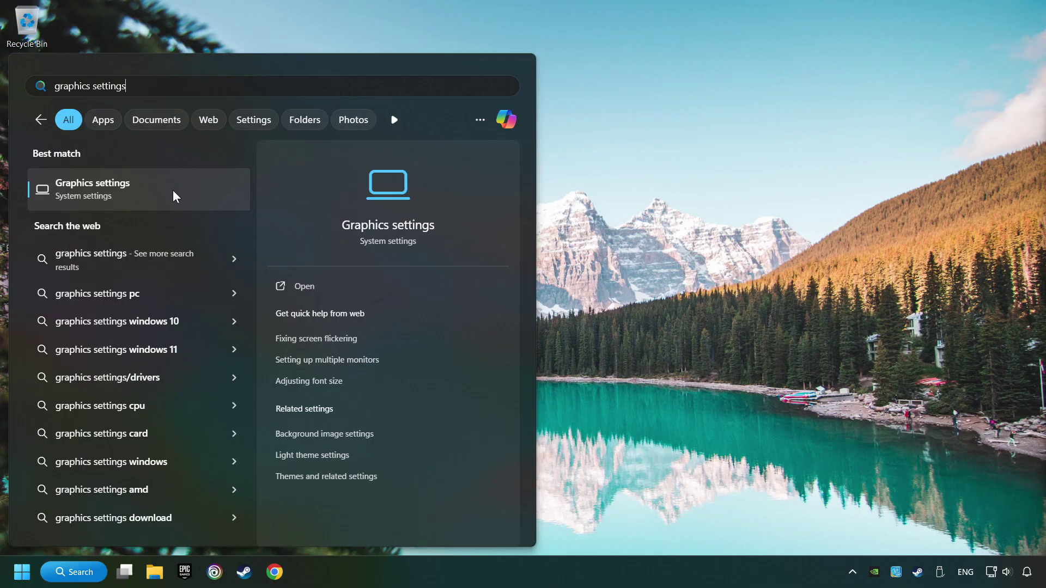
click(193, 195)
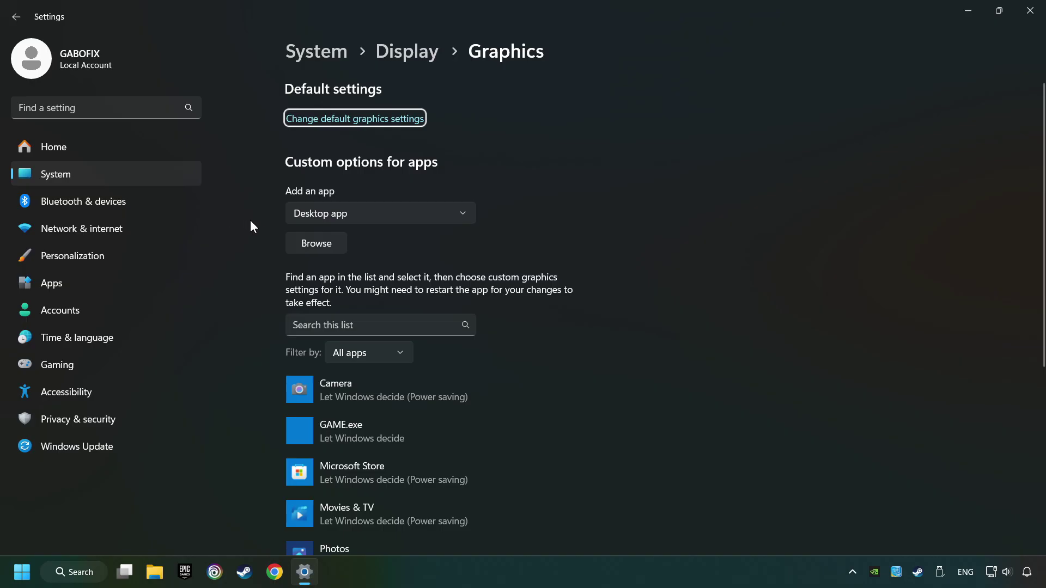
Step: Scroll the Graphics page and start adding an app, then cancel the file picker
scroll(255, 228, down, 3)
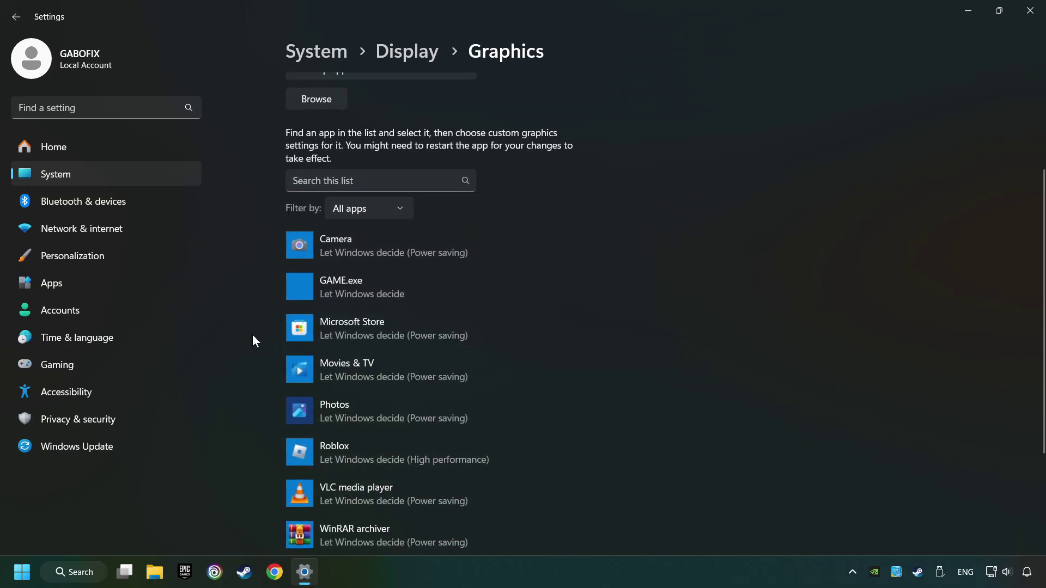
scroll(253, 336, up, 3)
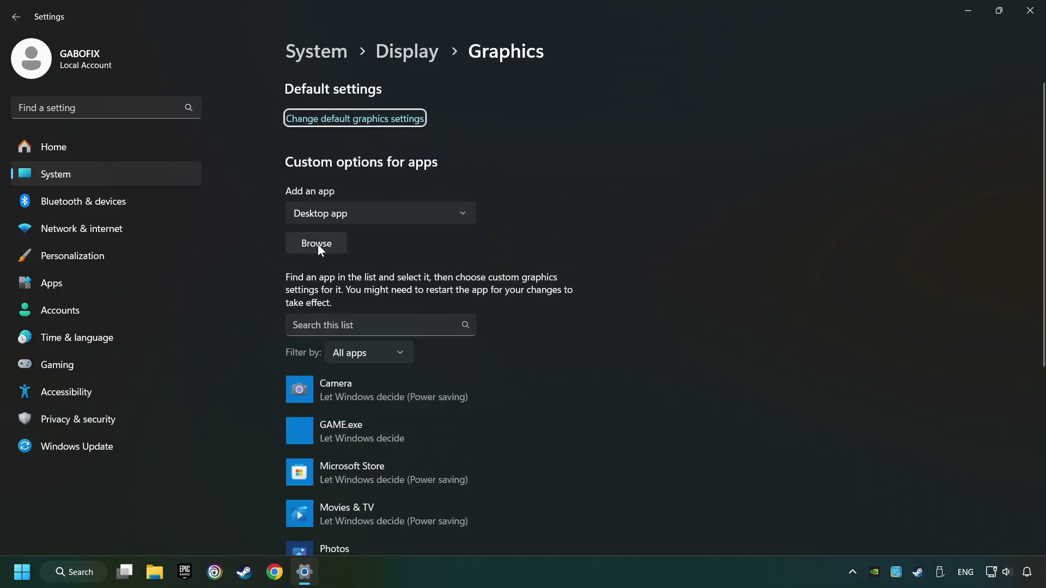
click(319, 244)
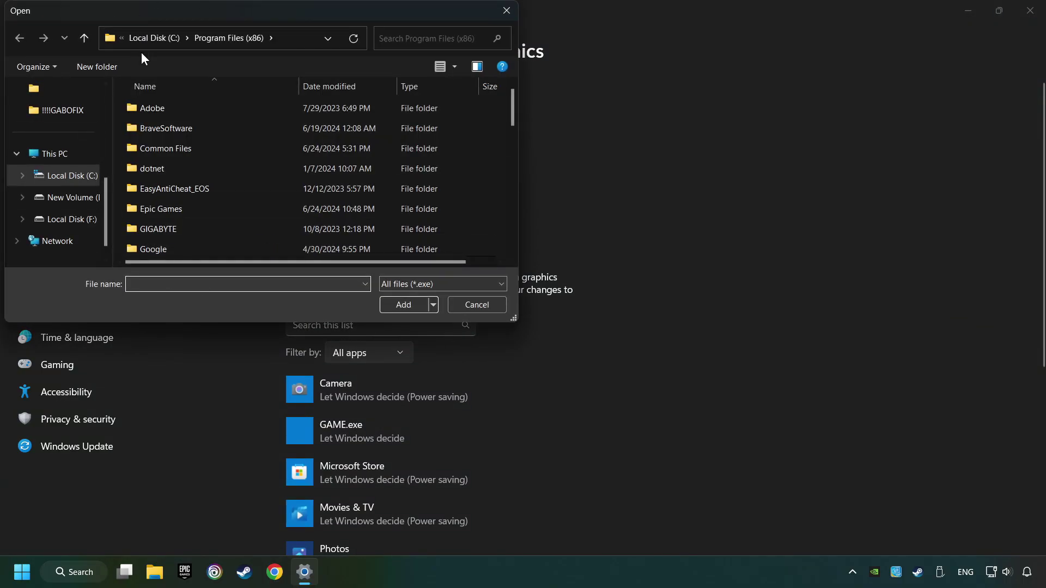
click(507, 10)
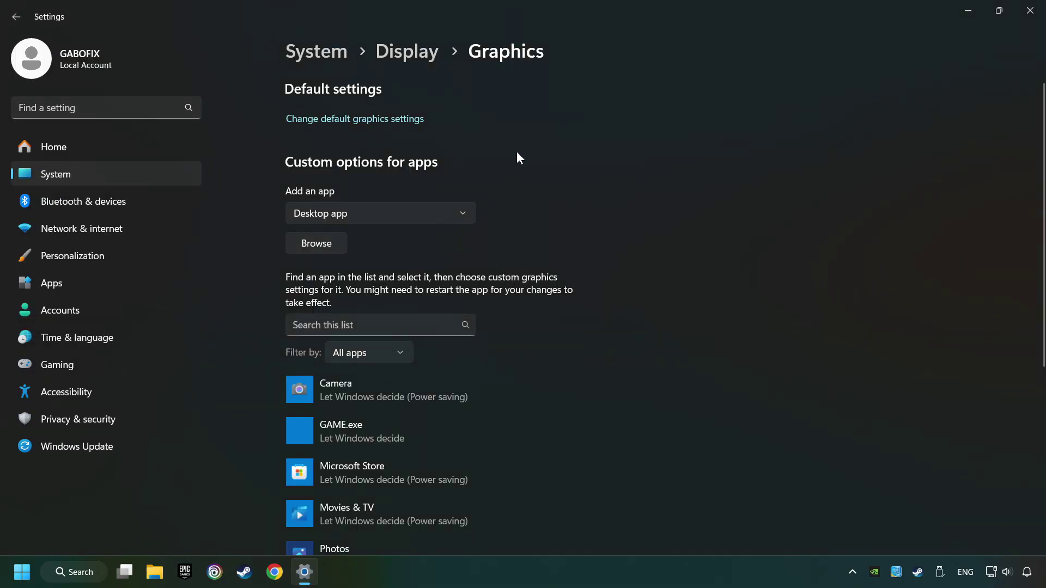
Step: Set GAME.exe to High performance (NVIDIA GeForce GTX 1050 Ti), save, and close Settings
scroll(534, 187, down, 3)
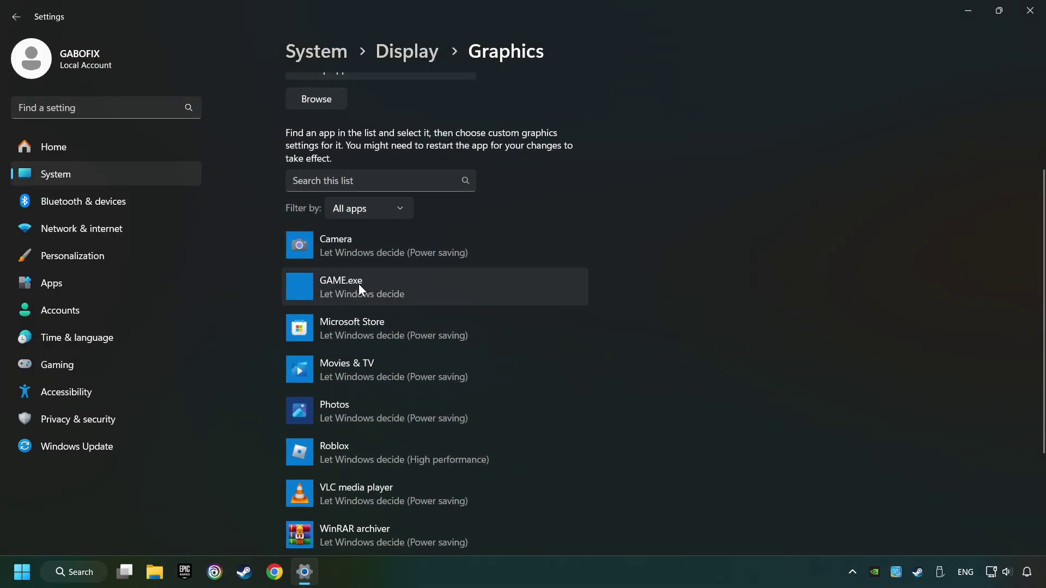
click(358, 284)
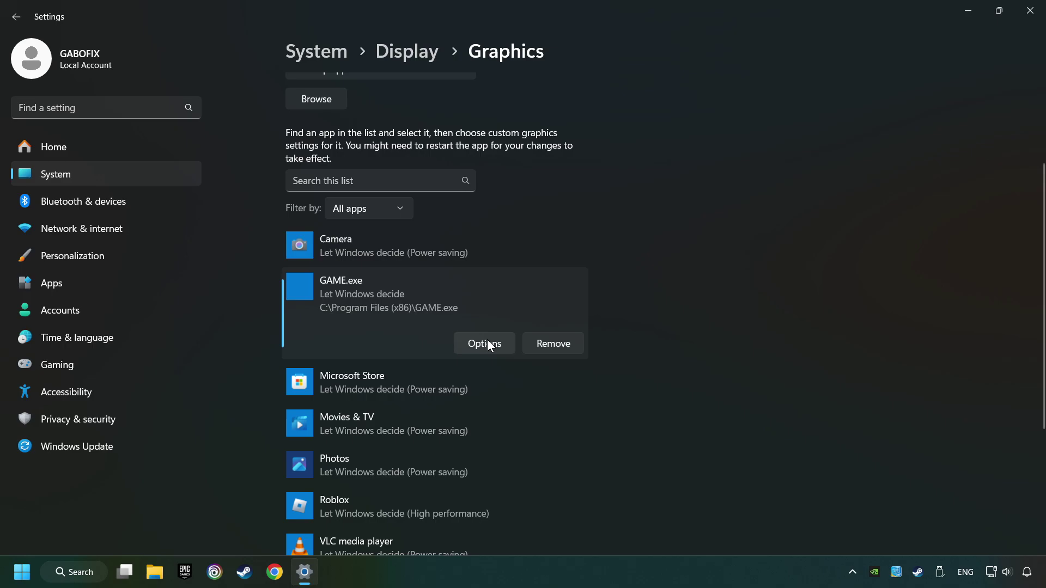
click(500, 345)
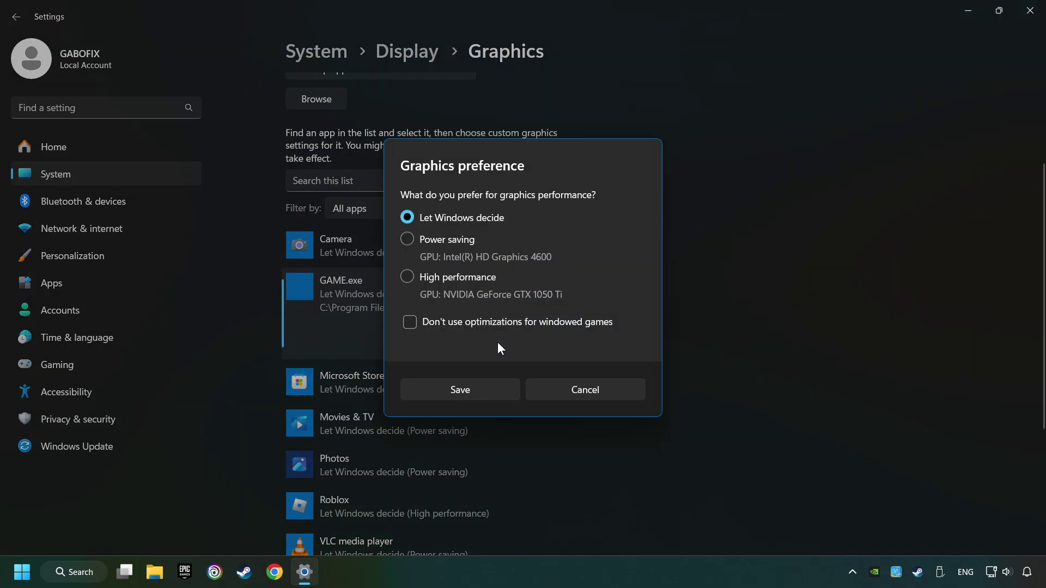
click(407, 276)
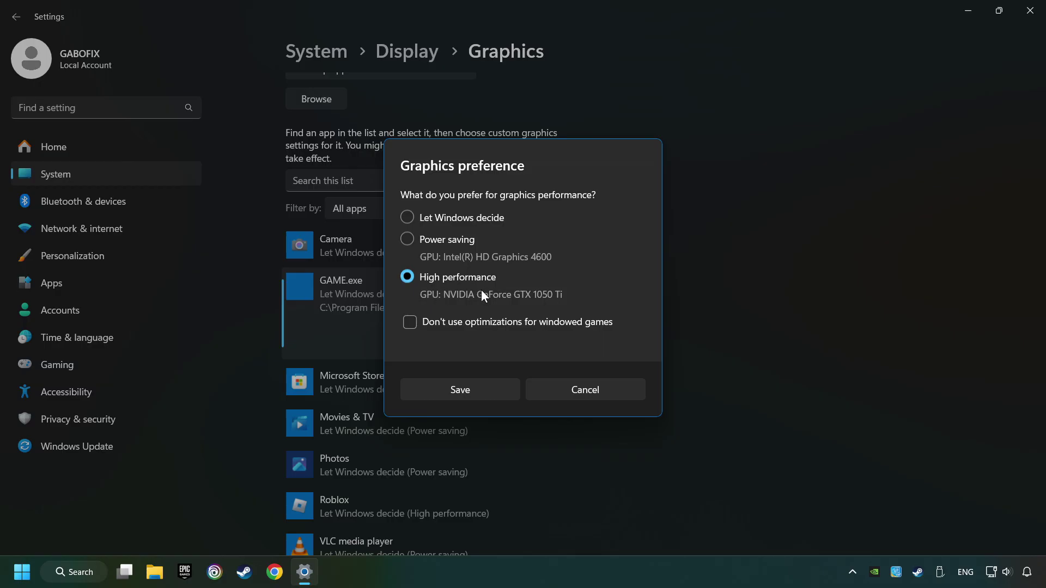
click(477, 389)
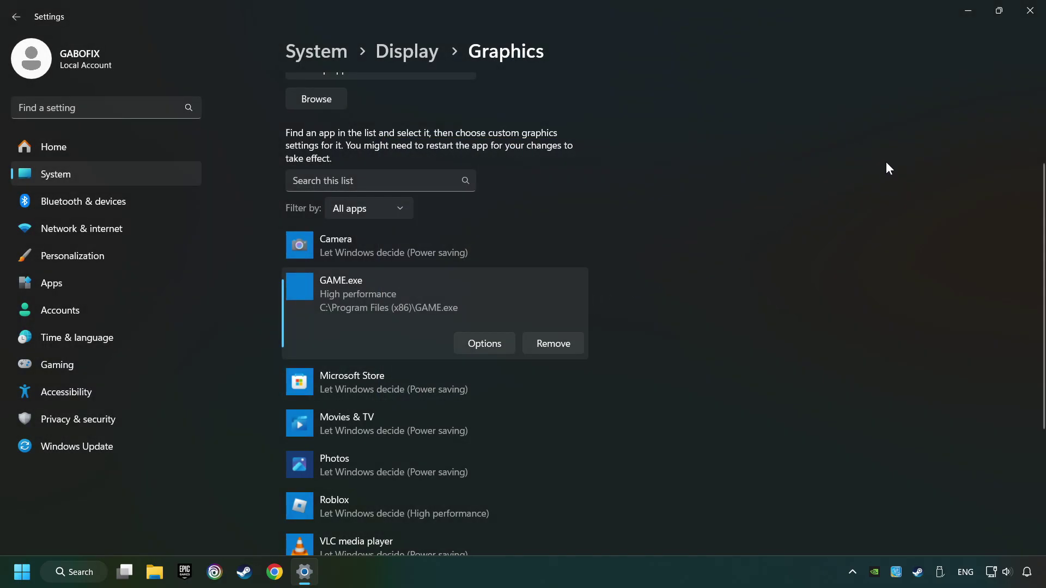
click(1028, 11)
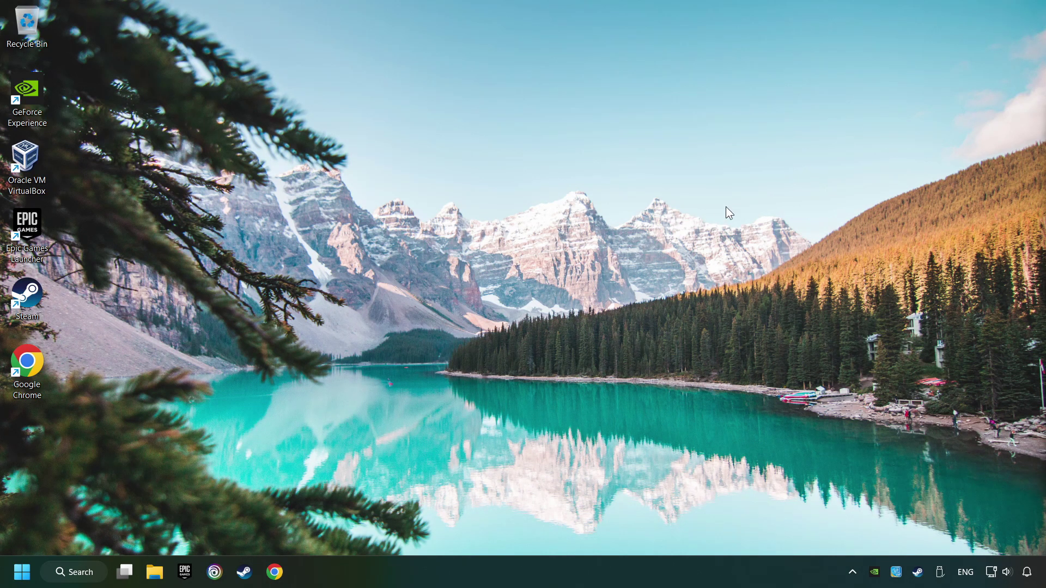
Step: In Steam, verify the integrity of GAME's installed files from its Properties
click(247, 574)
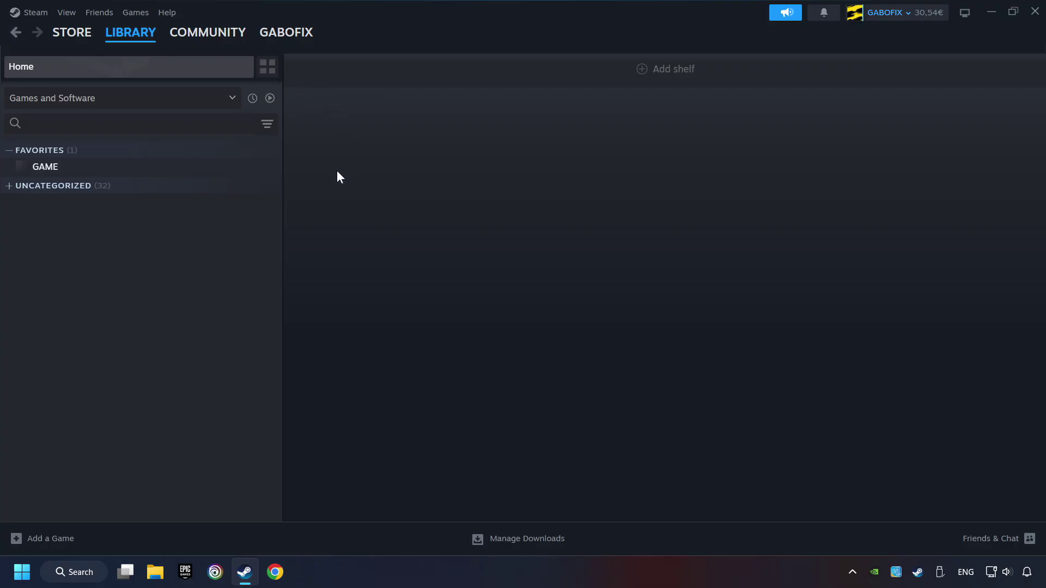
right_click(232, 175)
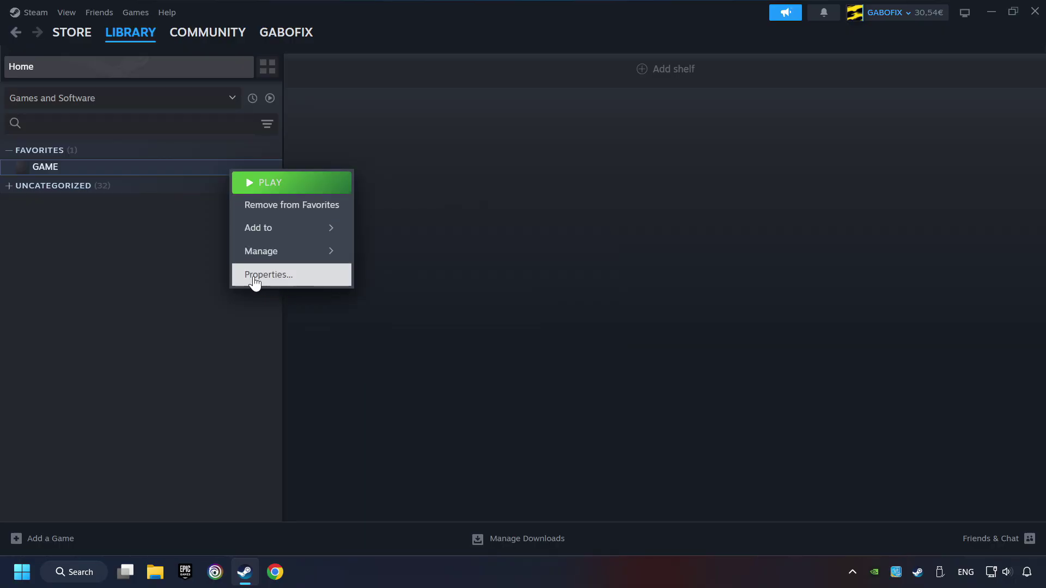
click(321, 281)
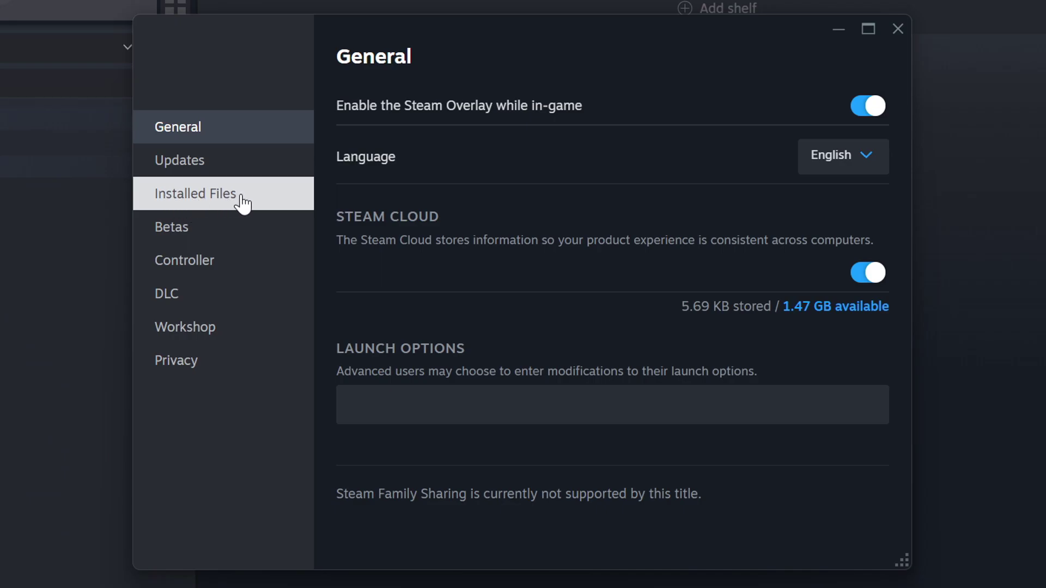
click(243, 204)
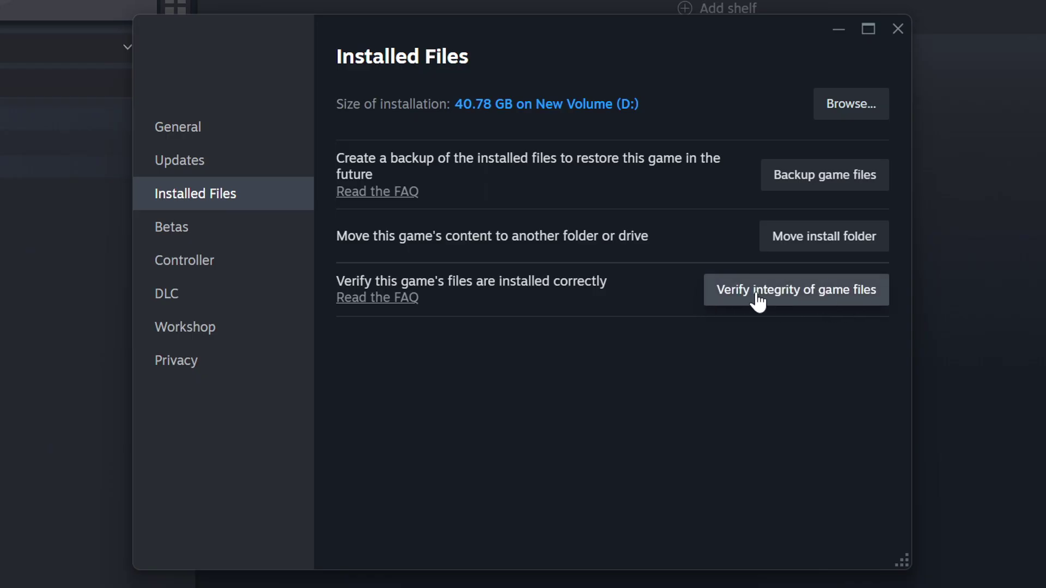
click(809, 302)
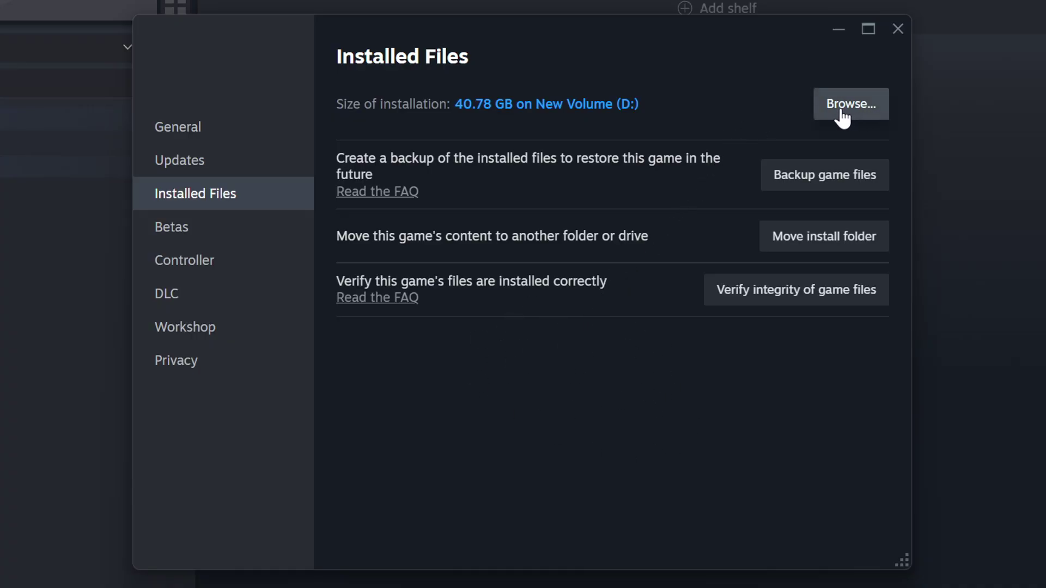
Step: Open the game's install folder and the GAME shortcut's Compatibility properties
click(862, 116)
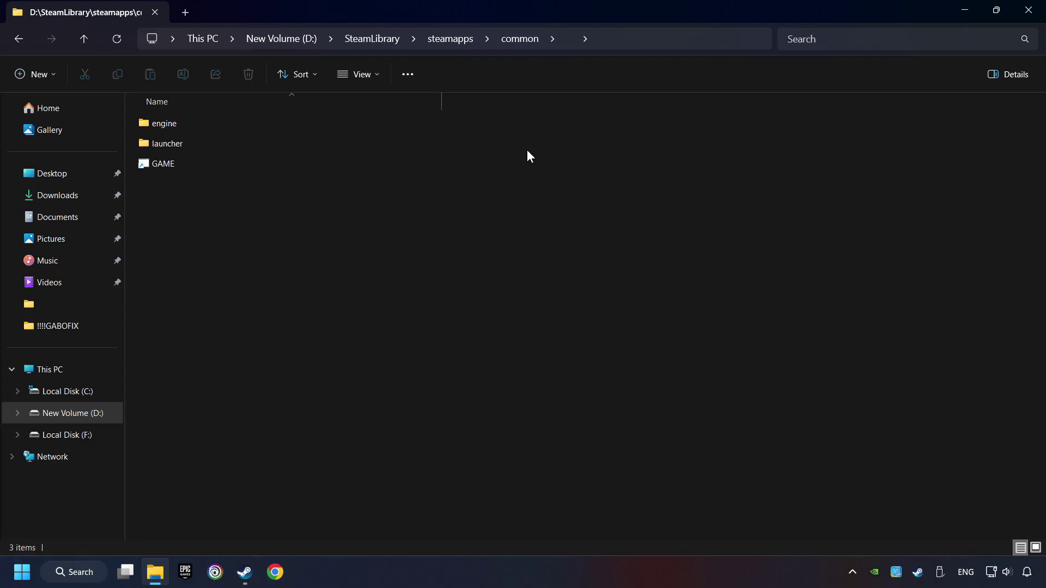
click(306, 164)
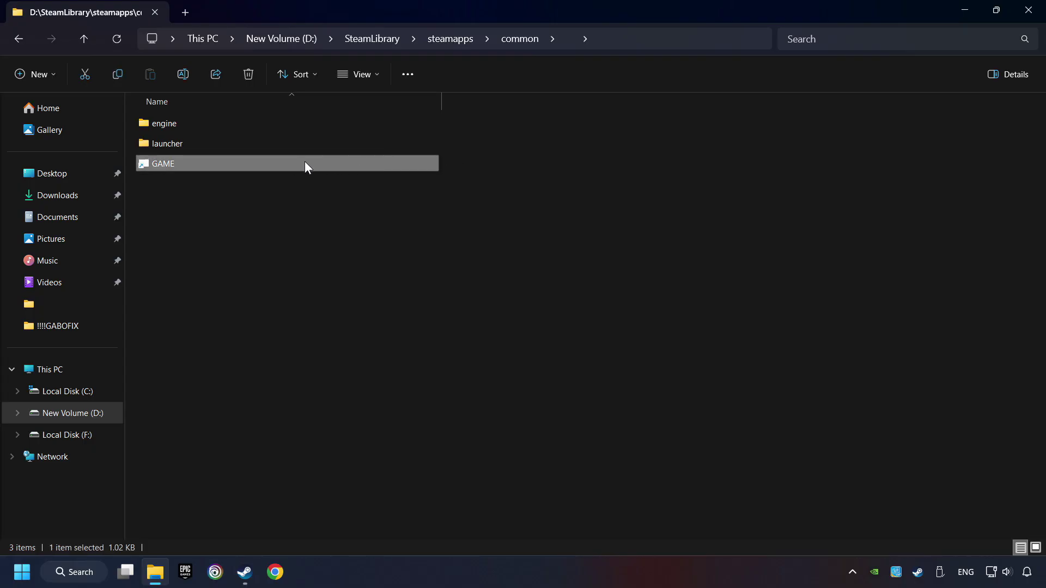
right_click(333, 165)
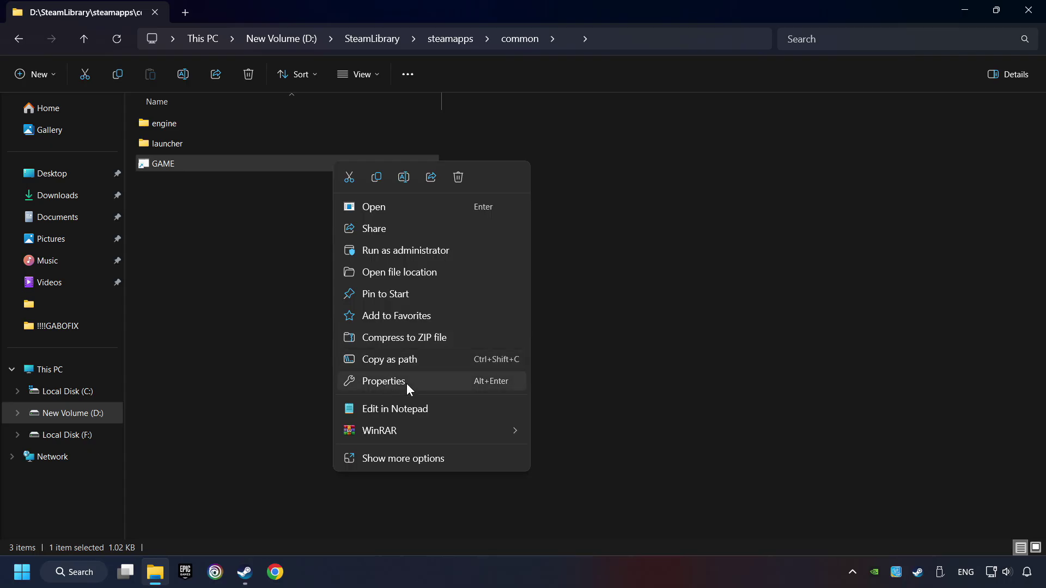
click(352, 382)
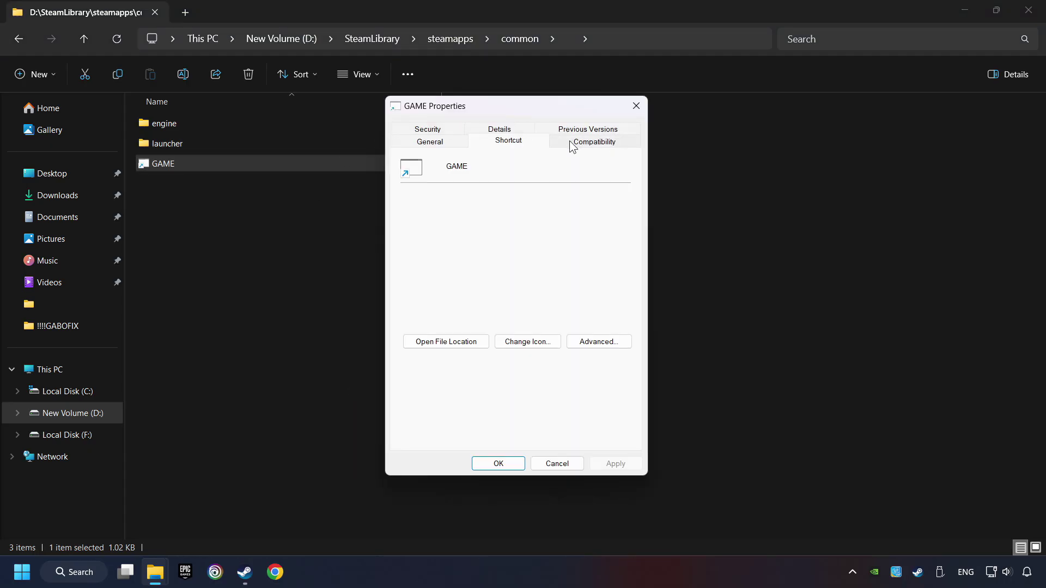
click(619, 143)
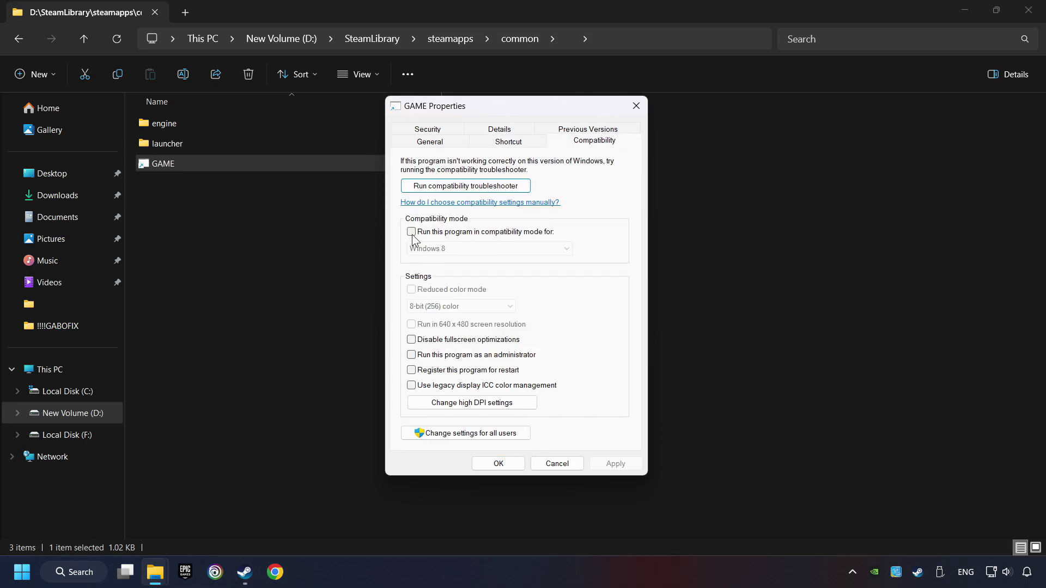
Step: Enable Windows 8 compatibility mode, disable fullscreen optimizations, run as administrator, and apply
click(492, 235)
click(495, 246)
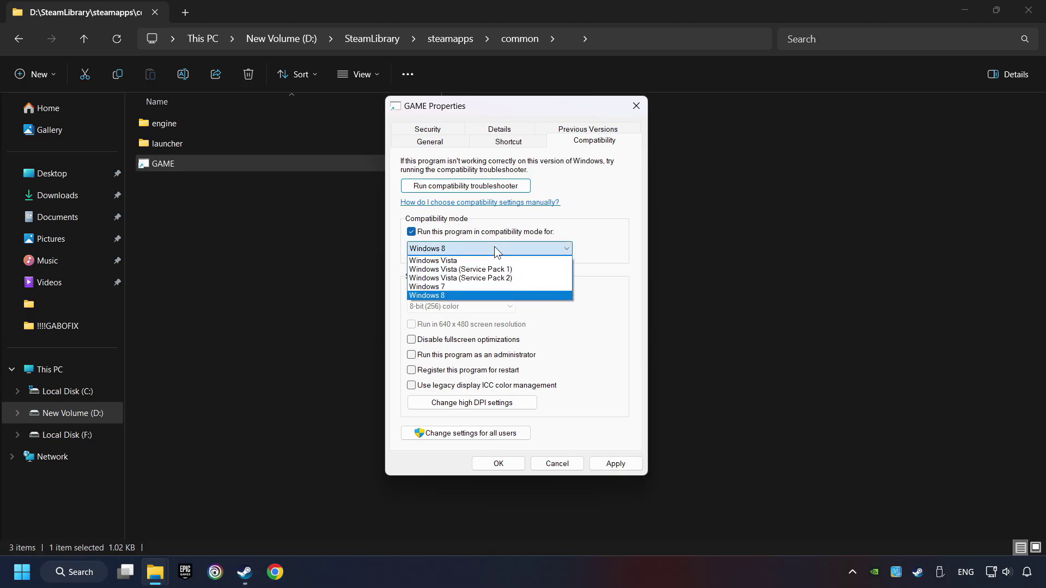
click(462, 295)
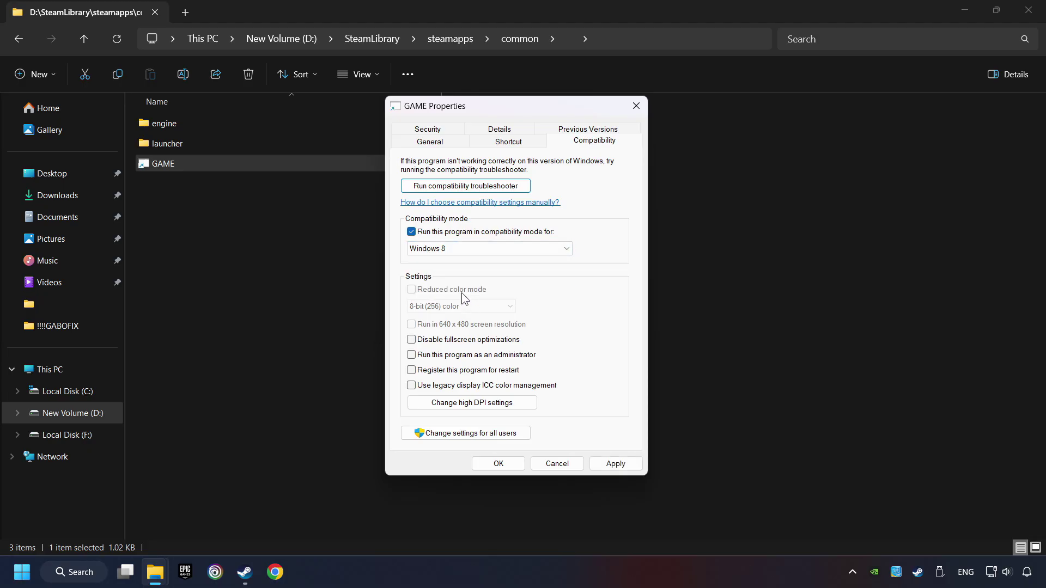
click(412, 339)
click(412, 355)
click(620, 463)
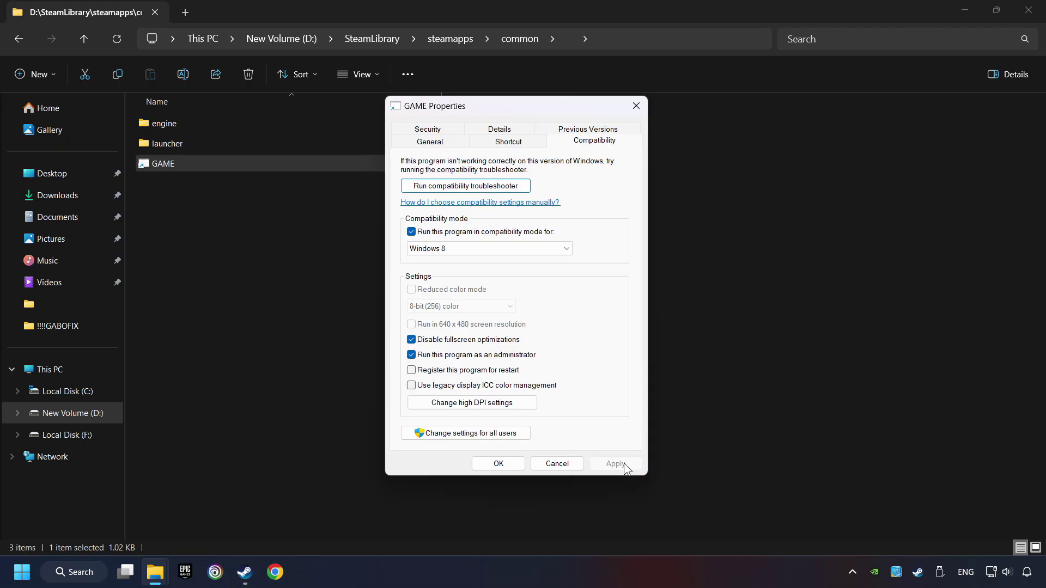
click(498, 464)
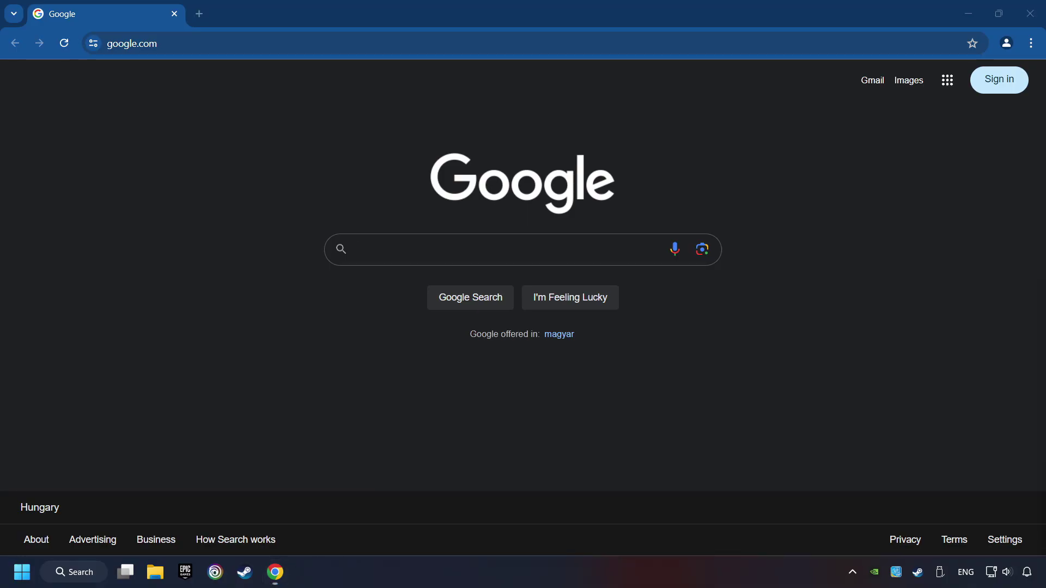
Step: Load the DirectX runtime download page, and the Visual C++ redistributable page in a new tab
click(201, 41)
text(https://www.microsoft.com/en-US/download/details.aspx?id=35)
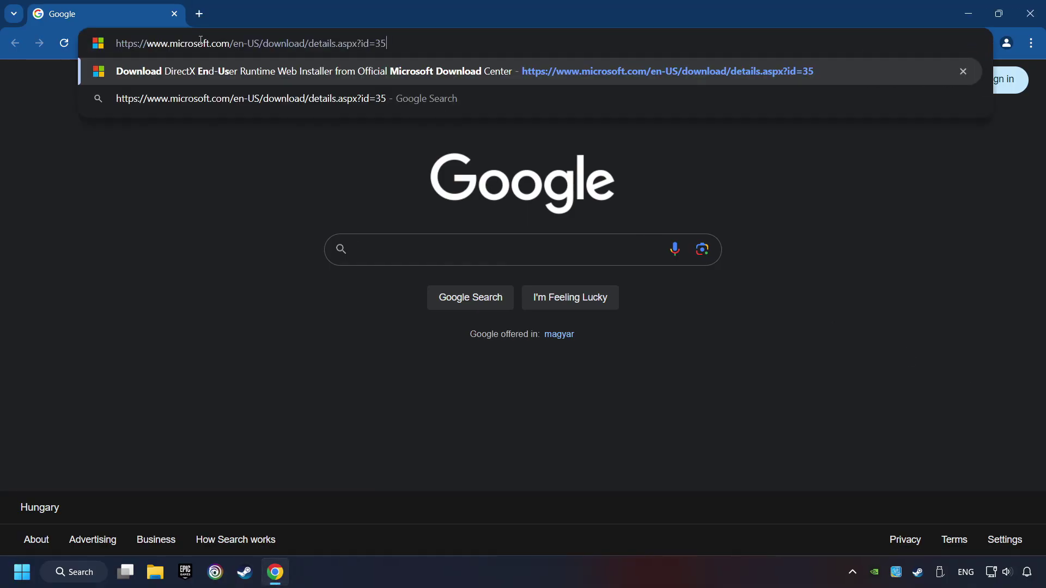
key(Return)
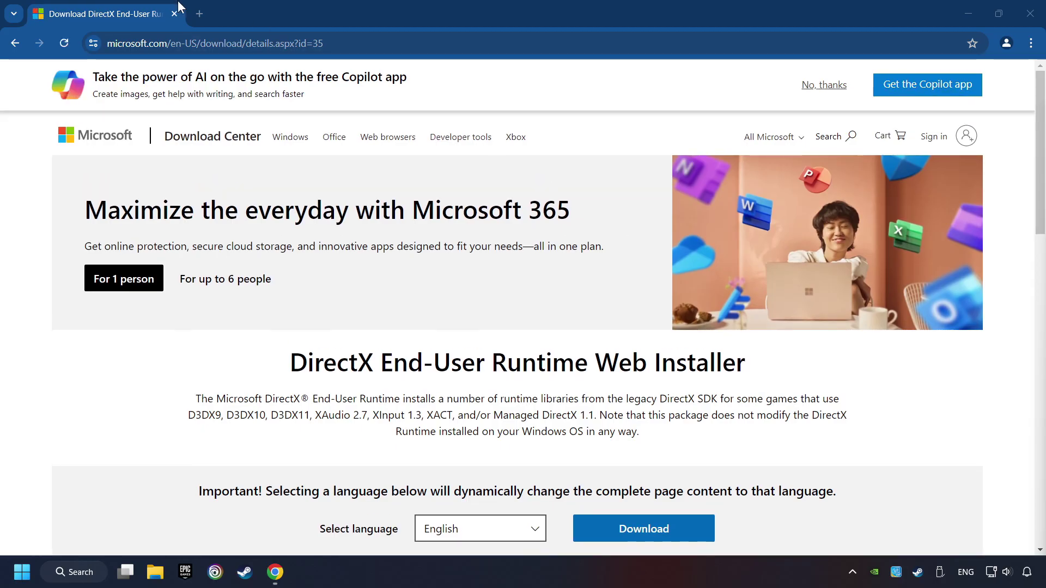
click(199, 14)
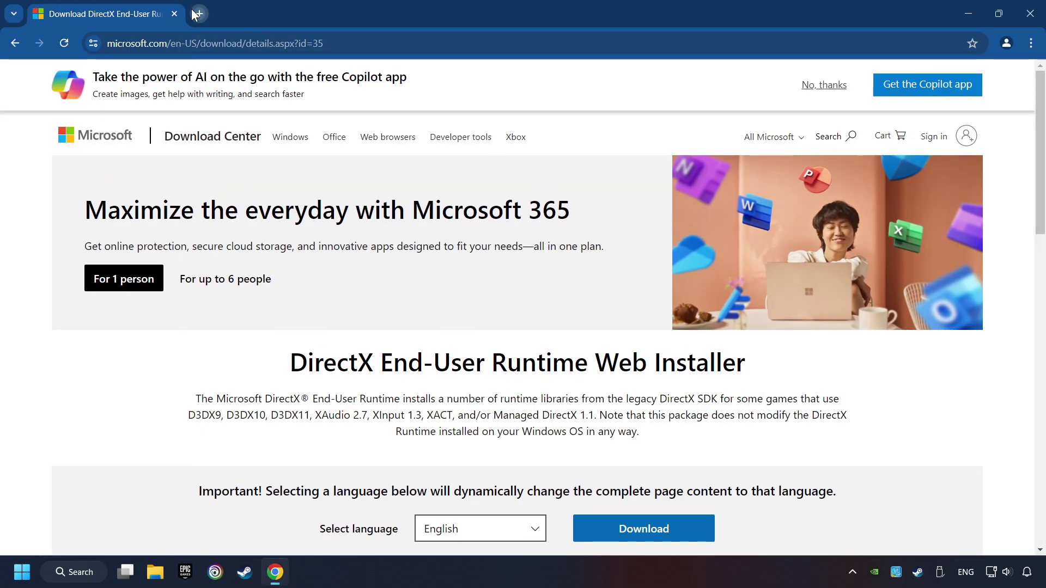
text(https://learn.microsoft.com/en-us/cpp/windows/latest-supported-vc-redist?view=msvc-160)
key(Return)
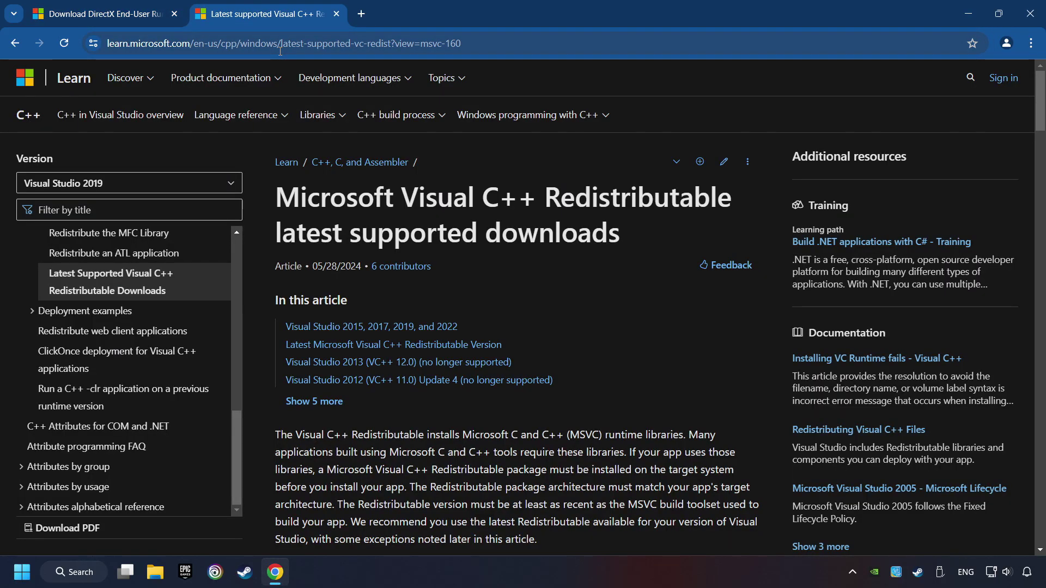
Step: Download the DirectX web installer dxwebsetup.exe and run it
click(125, 11)
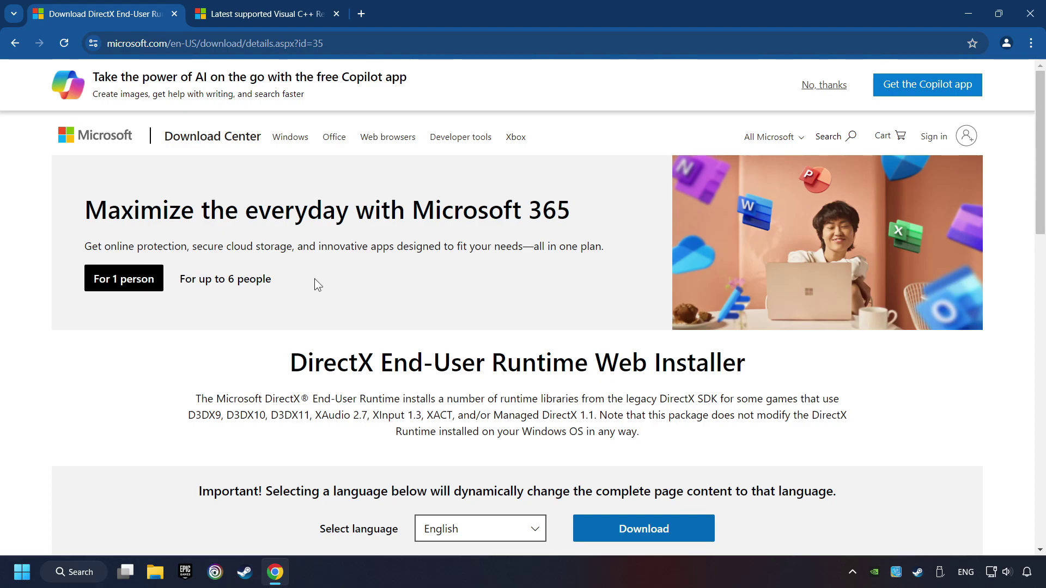
scroll(315, 280, down, 1)
scroll(313, 299, down, 1)
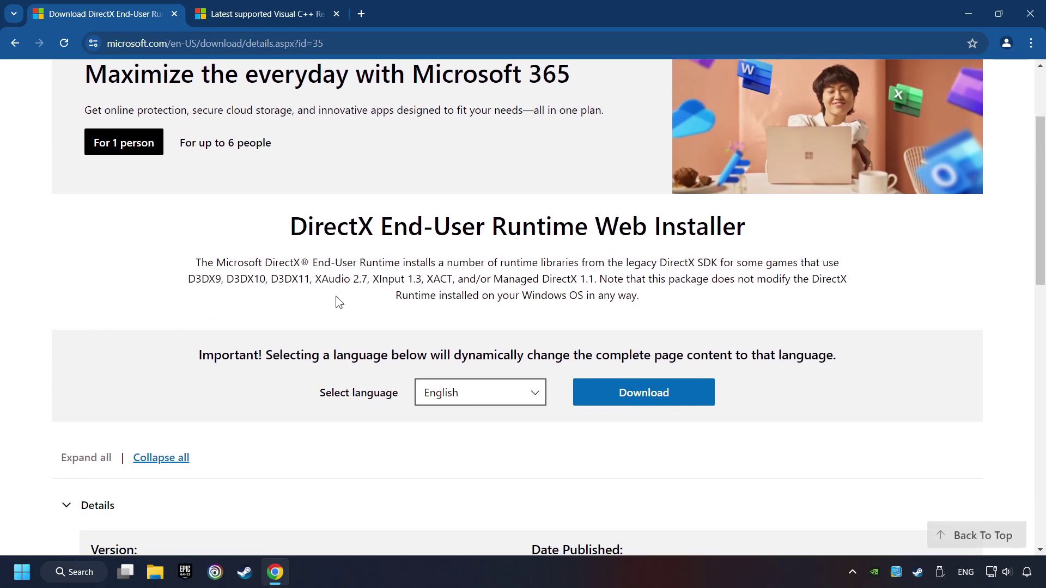
click(650, 390)
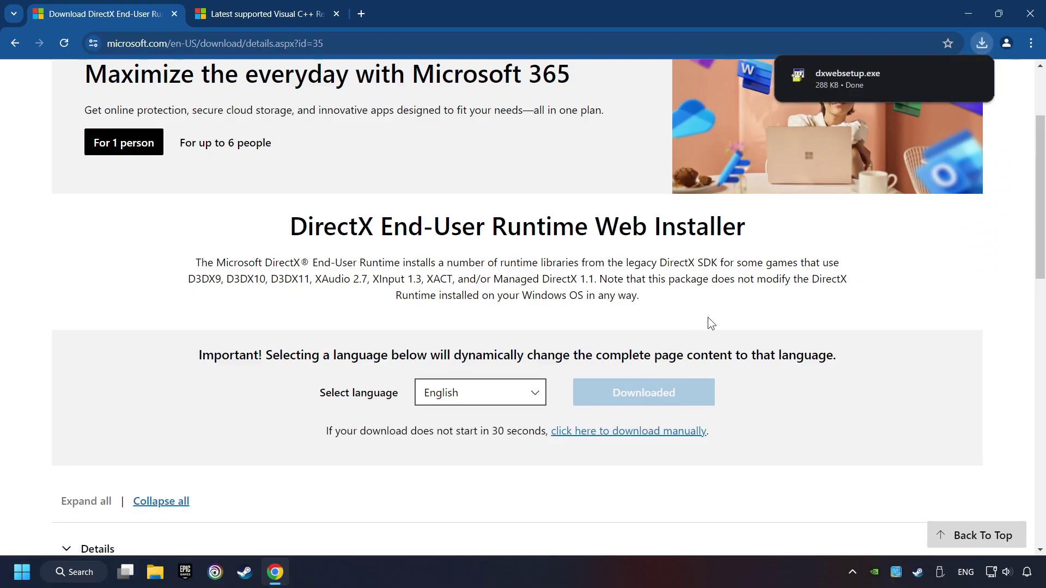
mouse_move(866, 88)
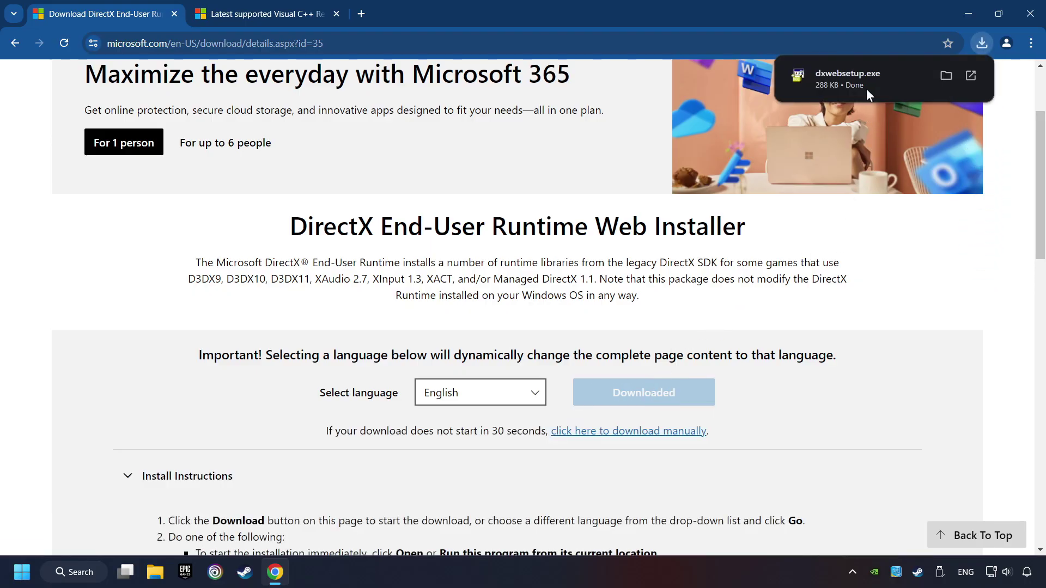
click(893, 78)
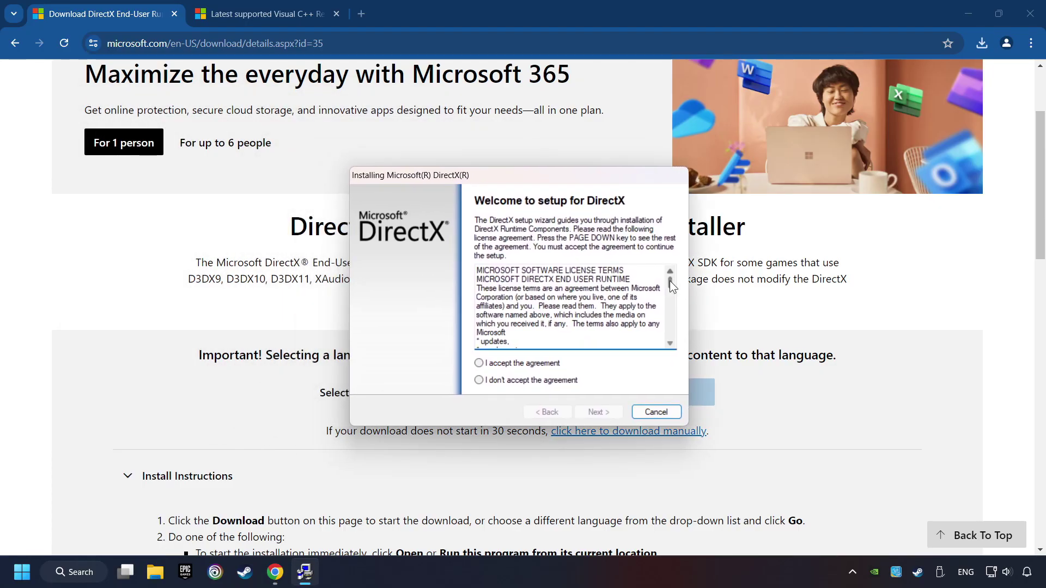
Step: Accept the DirectX licence, decline the Bing Bar and finish setup, since DirectX is already current
click(541, 366)
click(600, 413)
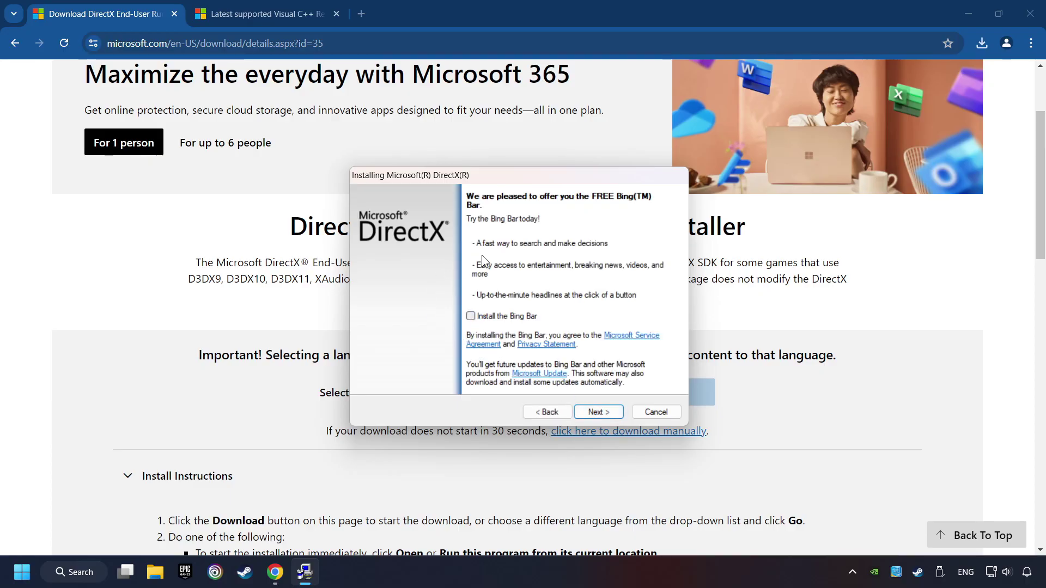
click(602, 413)
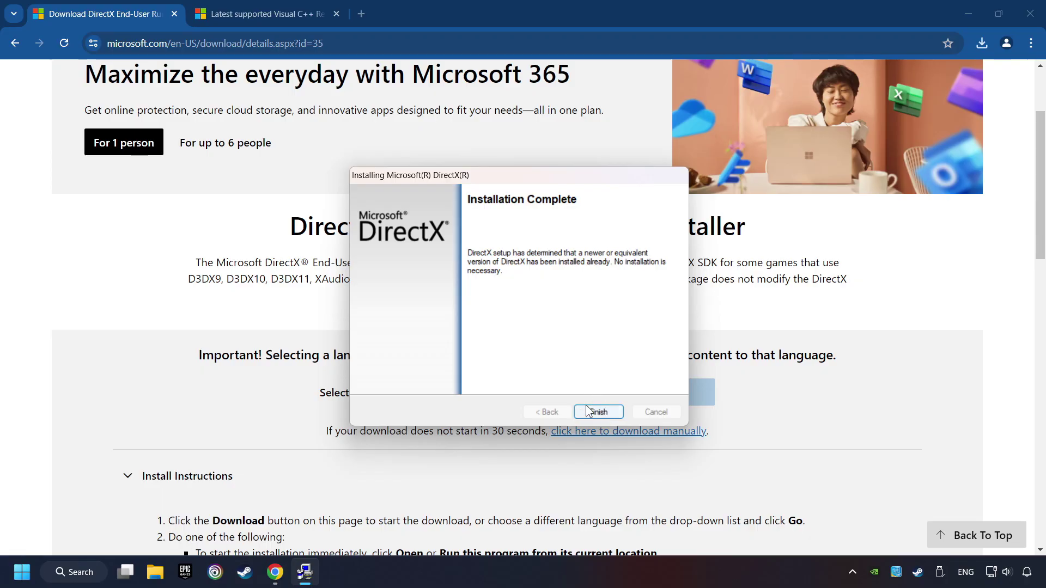
click(606, 411)
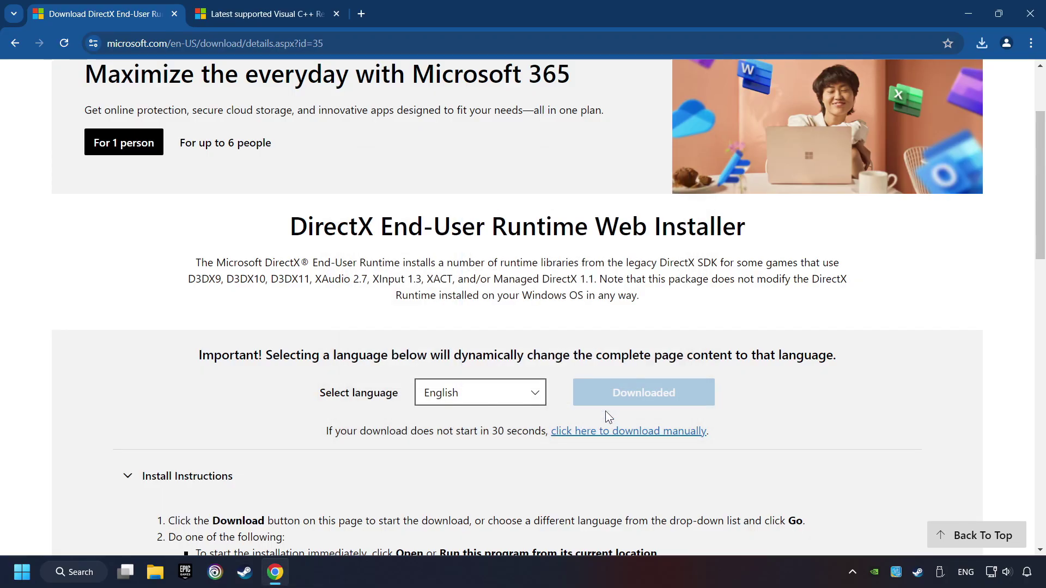
Step: Download the ARM64 and x86 Visual C++ Redistributables from the Microsoft Learn page
click(253, 15)
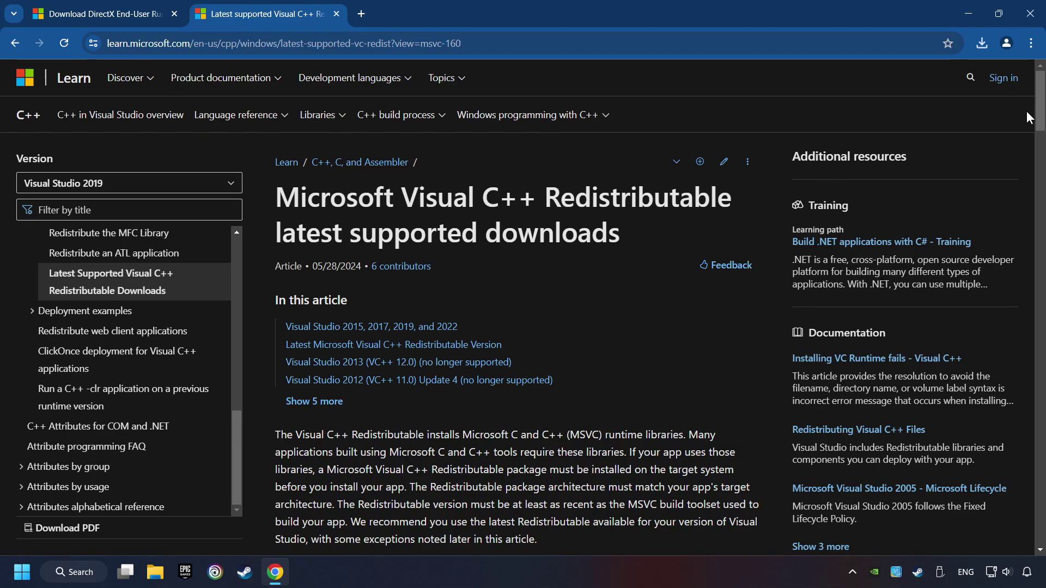
scroll(1027, 117, down, 12)
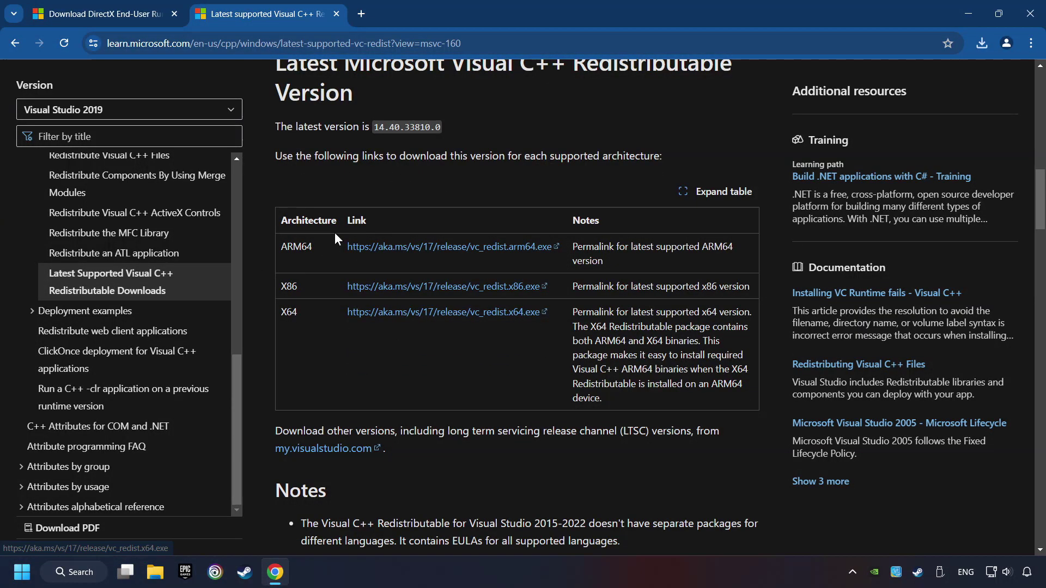
click(416, 247)
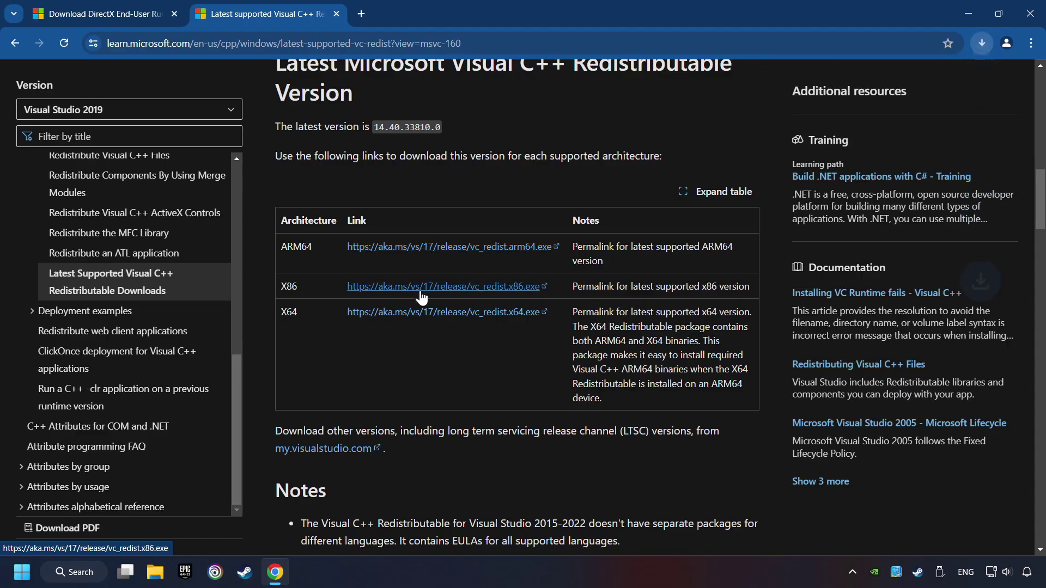
click(423, 312)
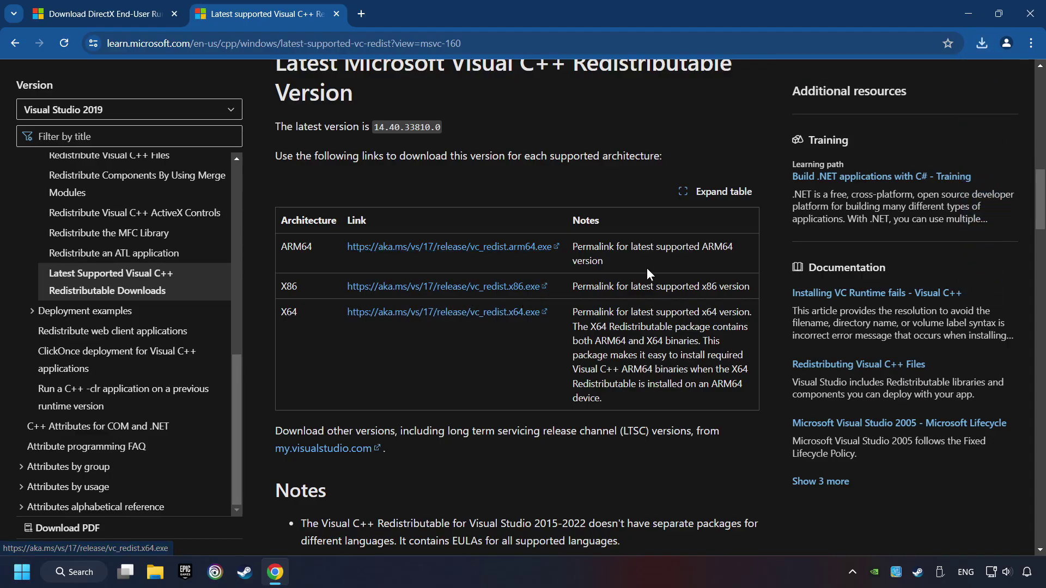
Step: Try installing the ARM64 Visual C++ Redistributable, which fails, and dismiss the error
click(981, 44)
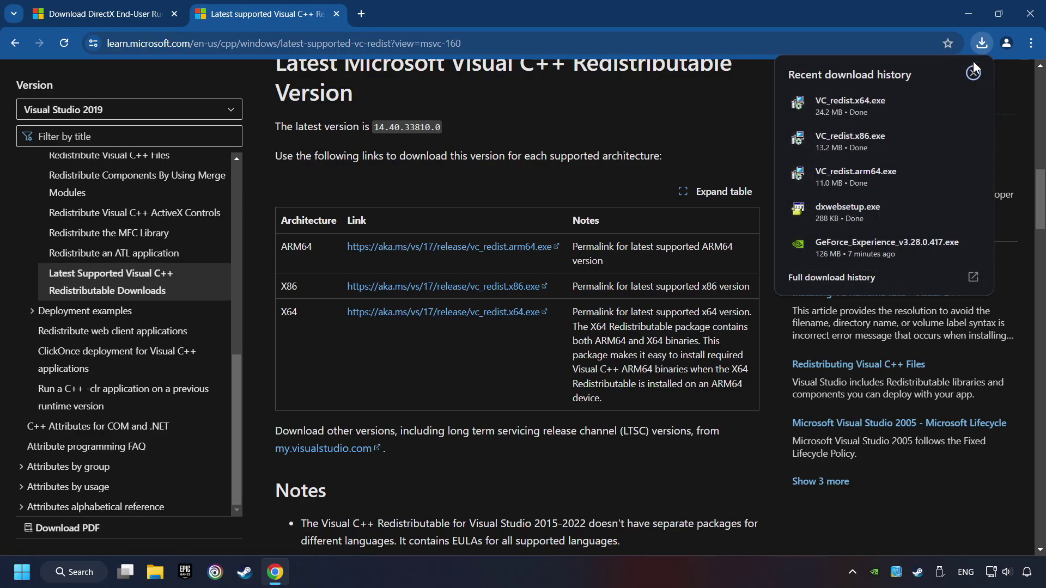
click(874, 174)
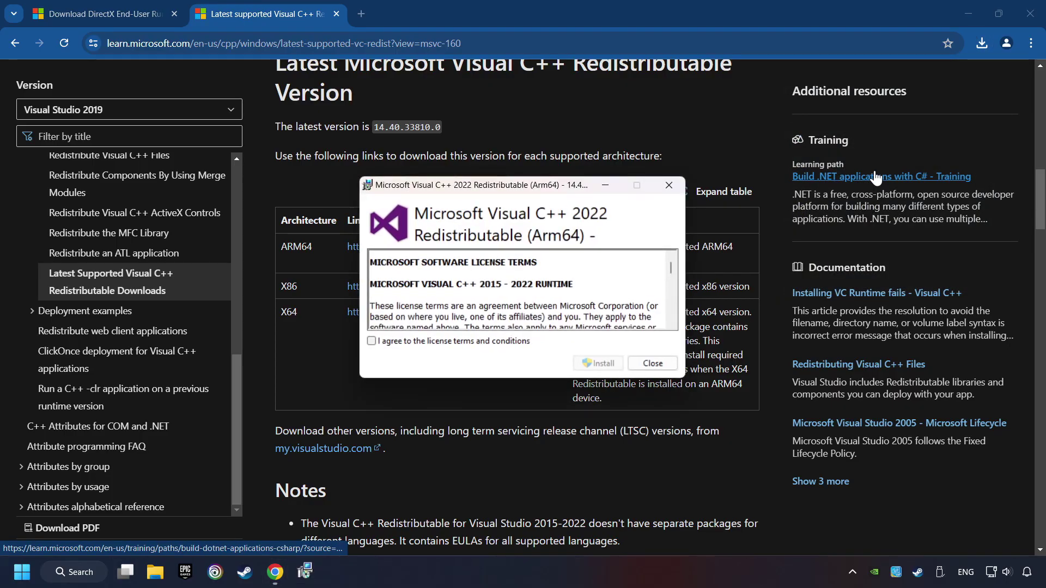
drag(674, 268, 653, 332)
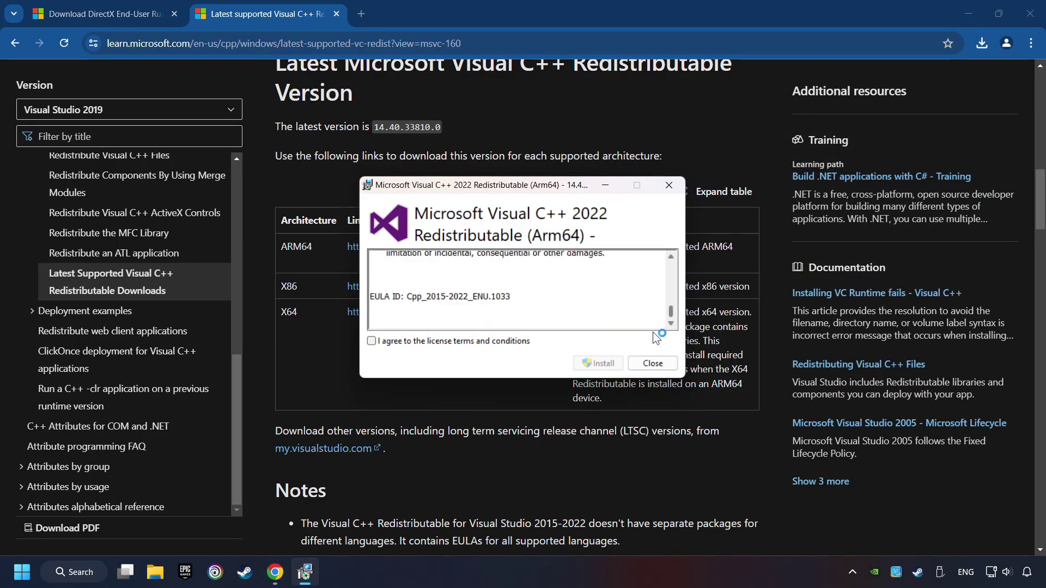
click(395, 341)
click(597, 363)
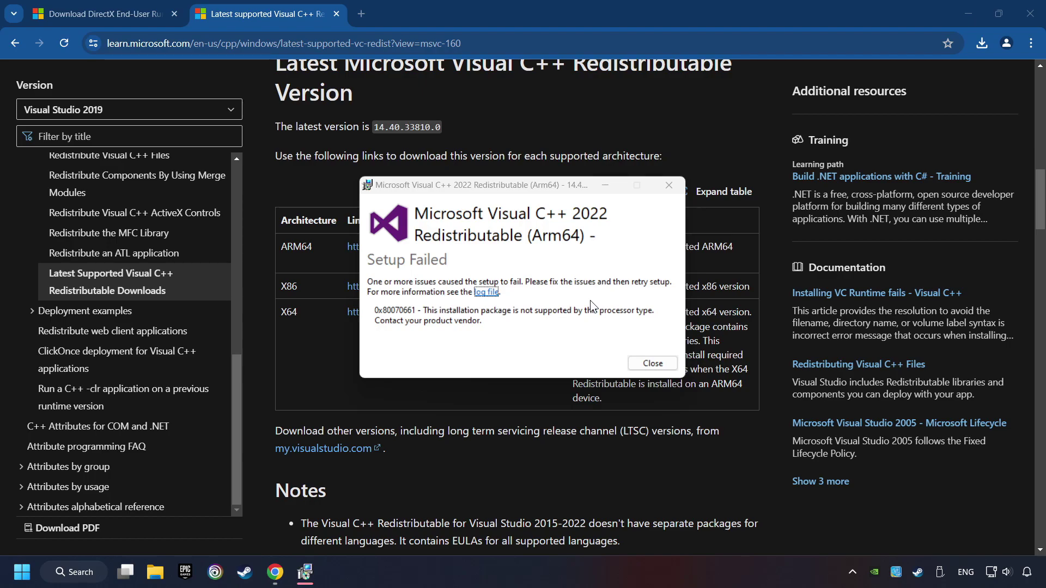
click(651, 363)
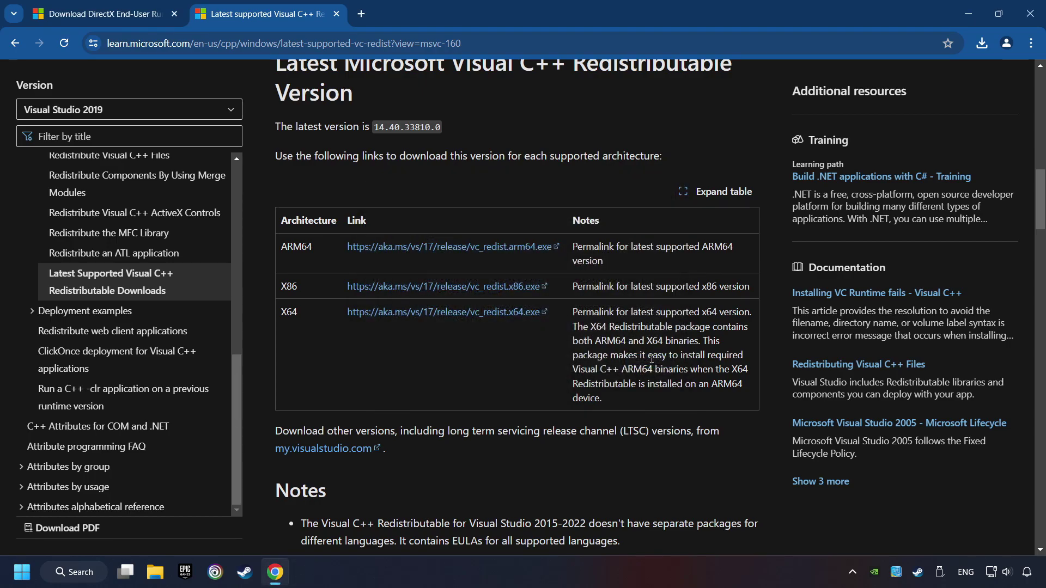
Step: Install the x86 Visual C++ Redistributable successfully, then launch the x64 installer
click(983, 49)
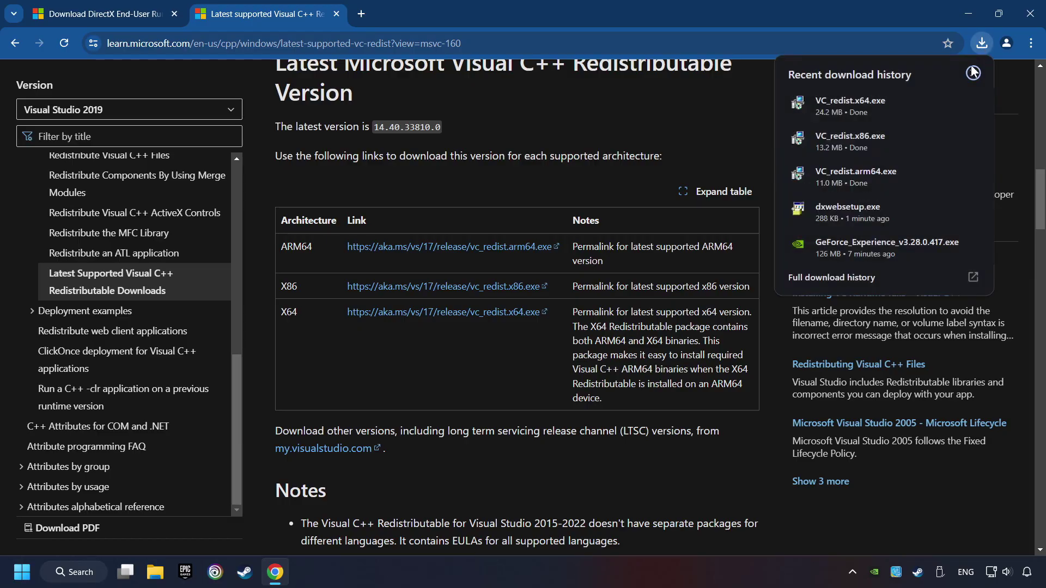
click(874, 133)
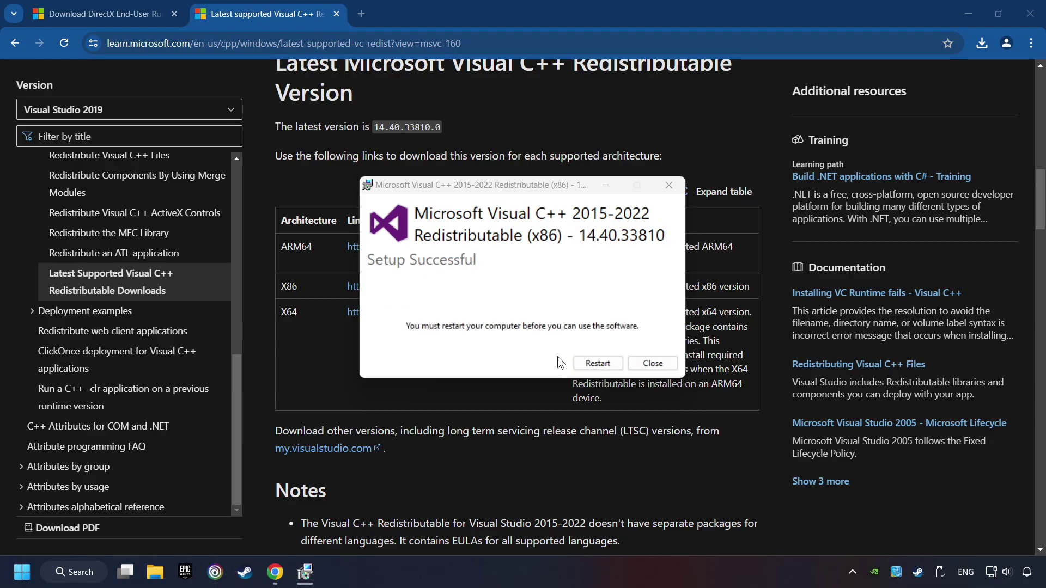
click(652, 363)
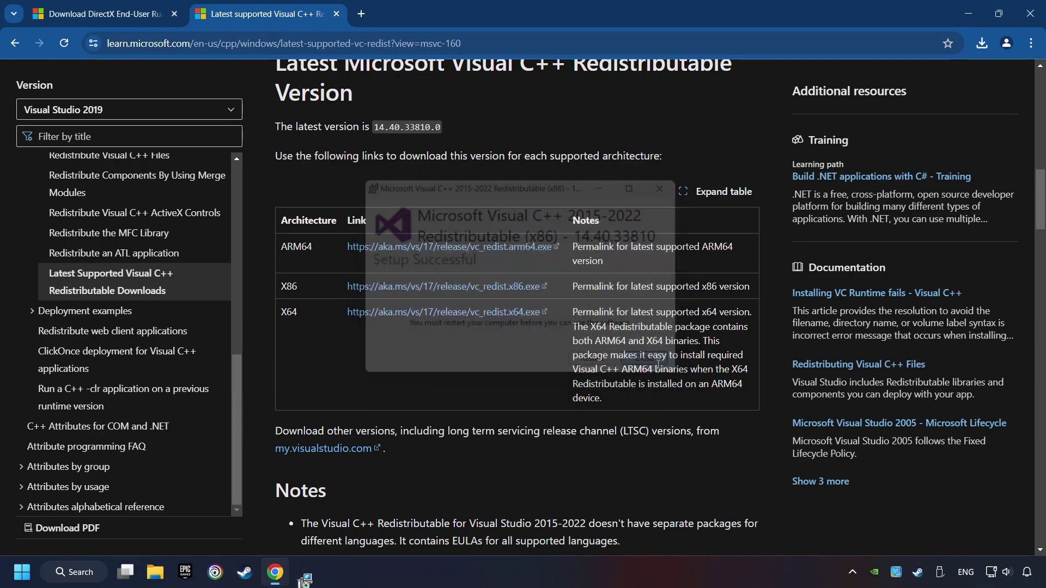
click(982, 43)
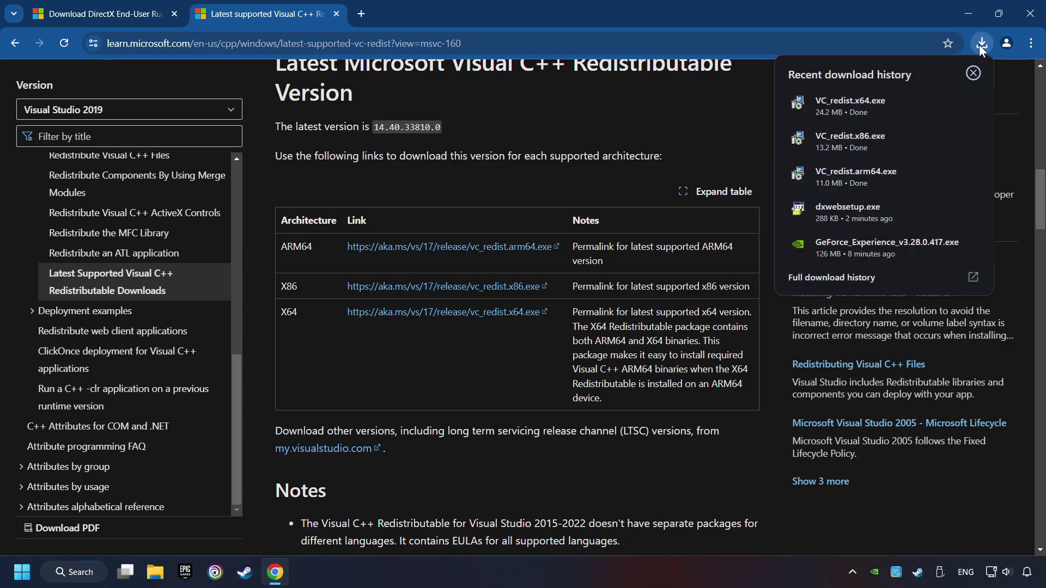
click(893, 99)
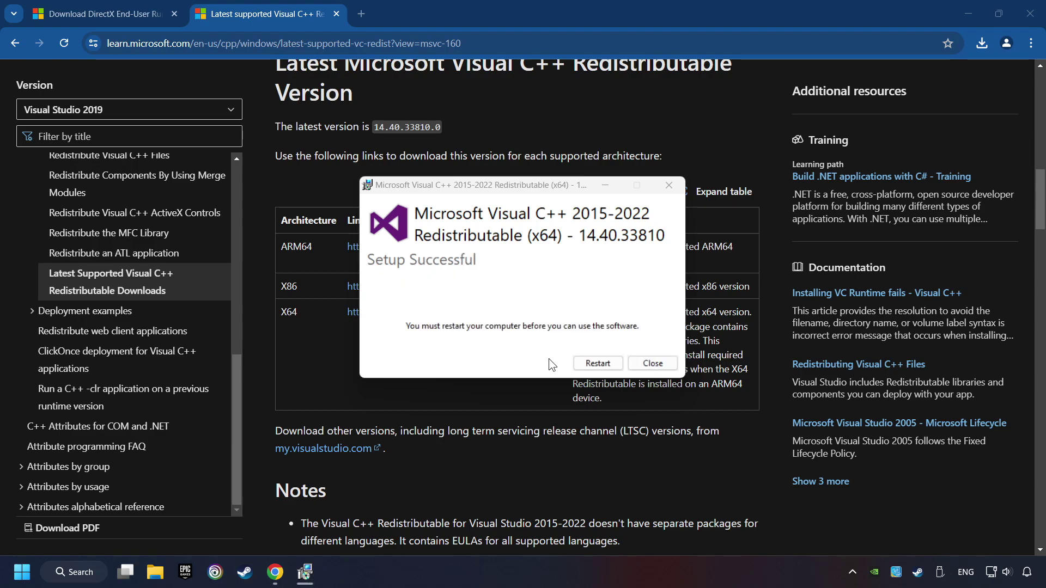
Step: Restart the PC, then confirm in Windows Update that the system is up to date
click(597, 364)
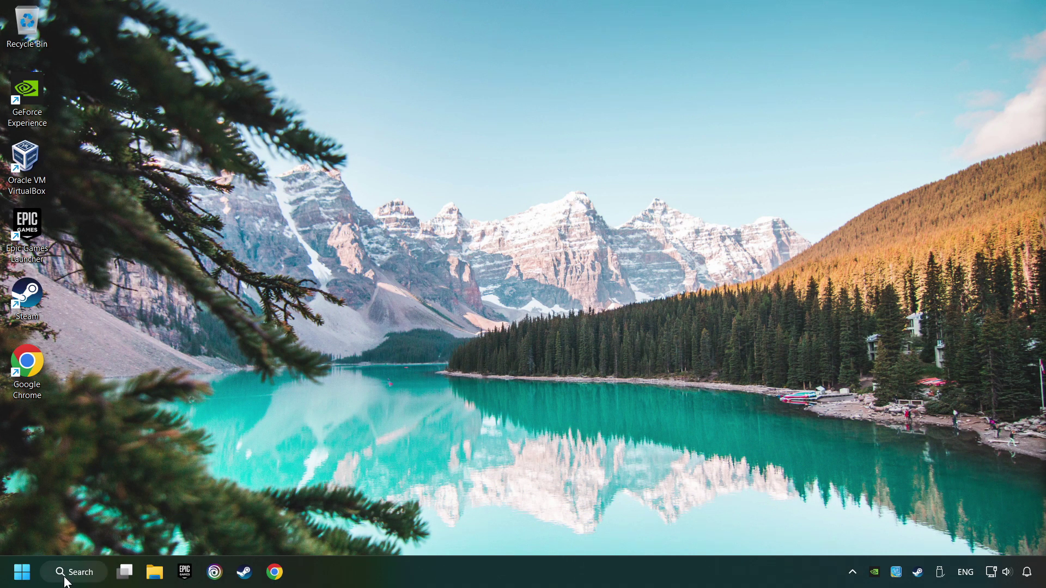
click(96, 577)
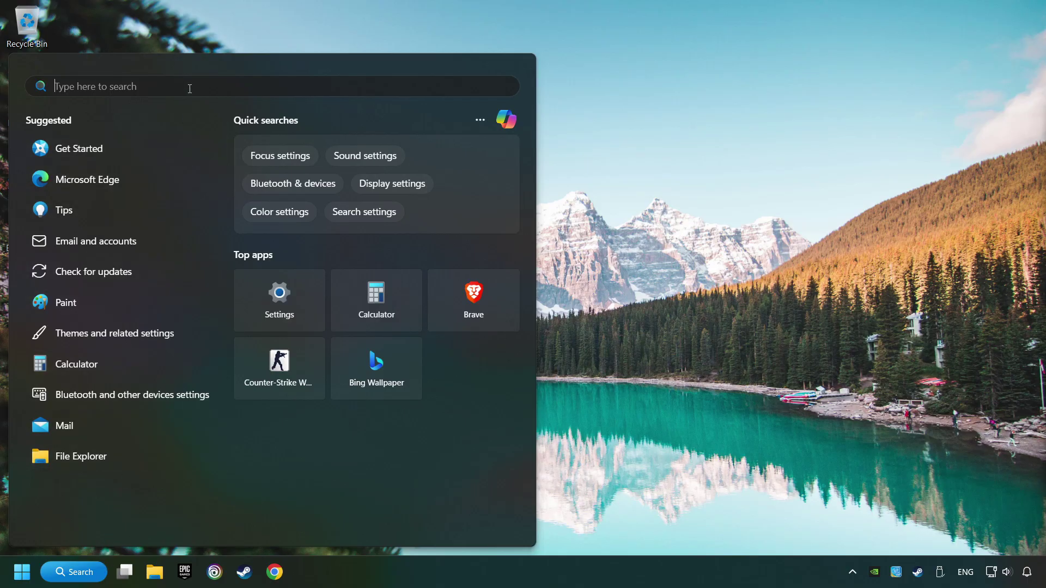
text(updates)
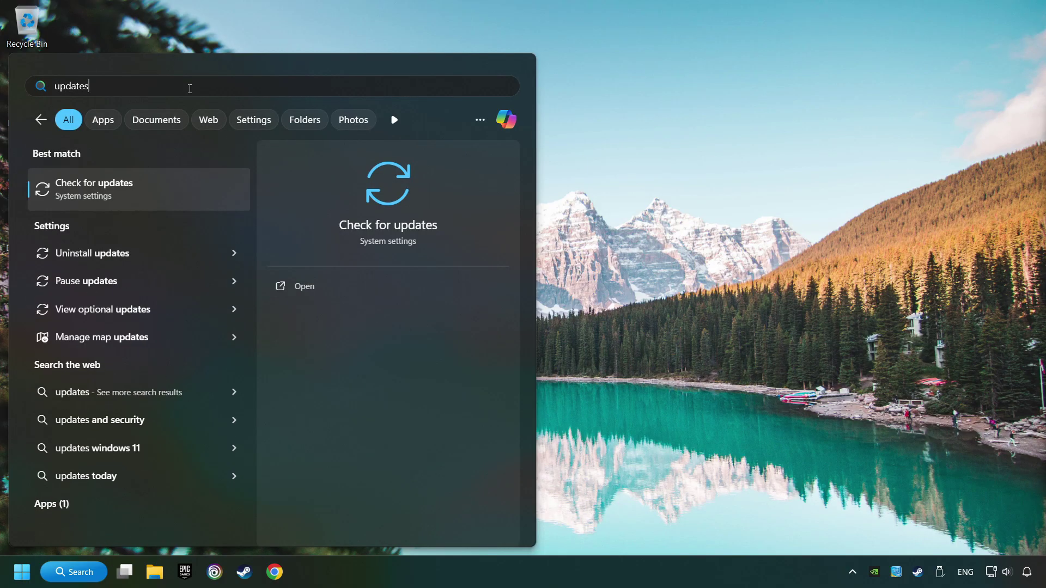
click(188, 188)
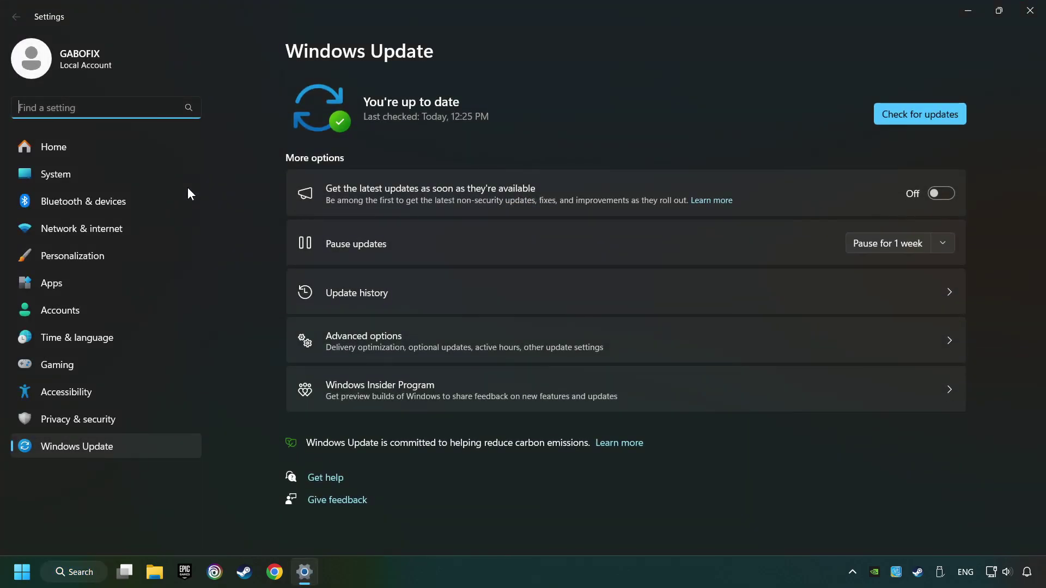
click(914, 113)
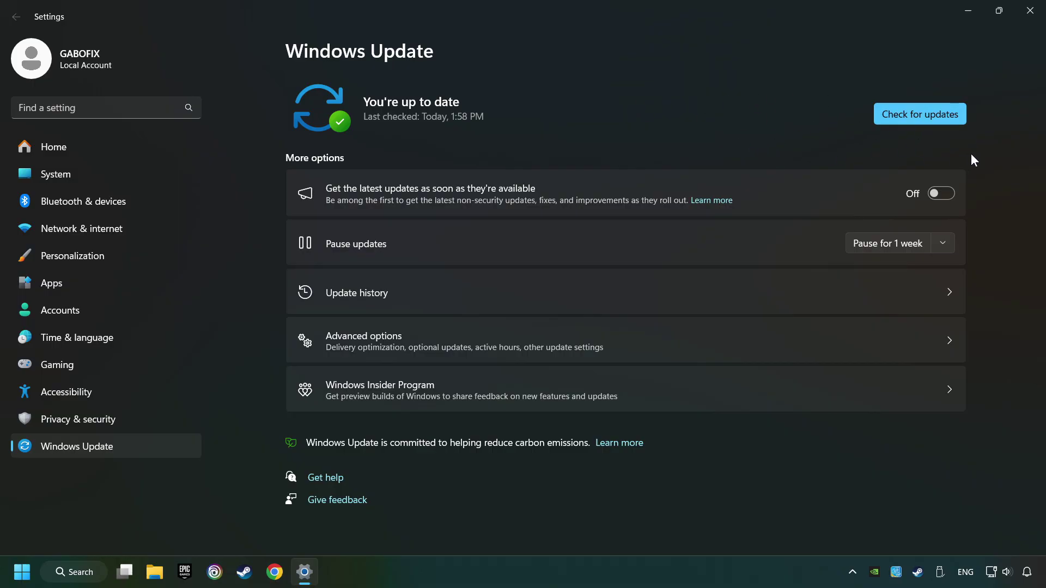
click(1031, 16)
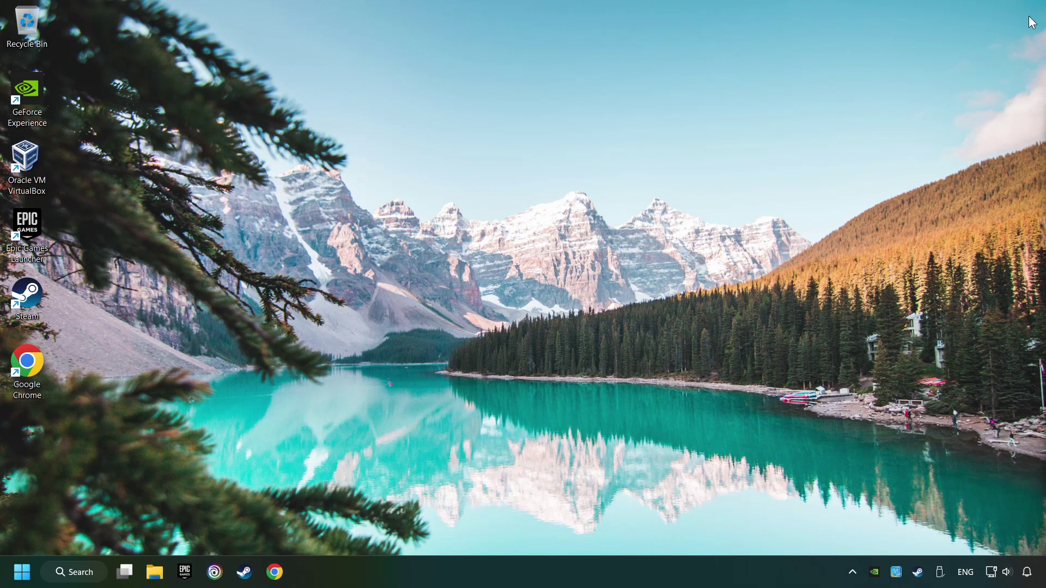
Step: In Task Manager's Startup apps, disable Microsoft To Do and Microsoft Teams (personal)
right_click(532, 570)
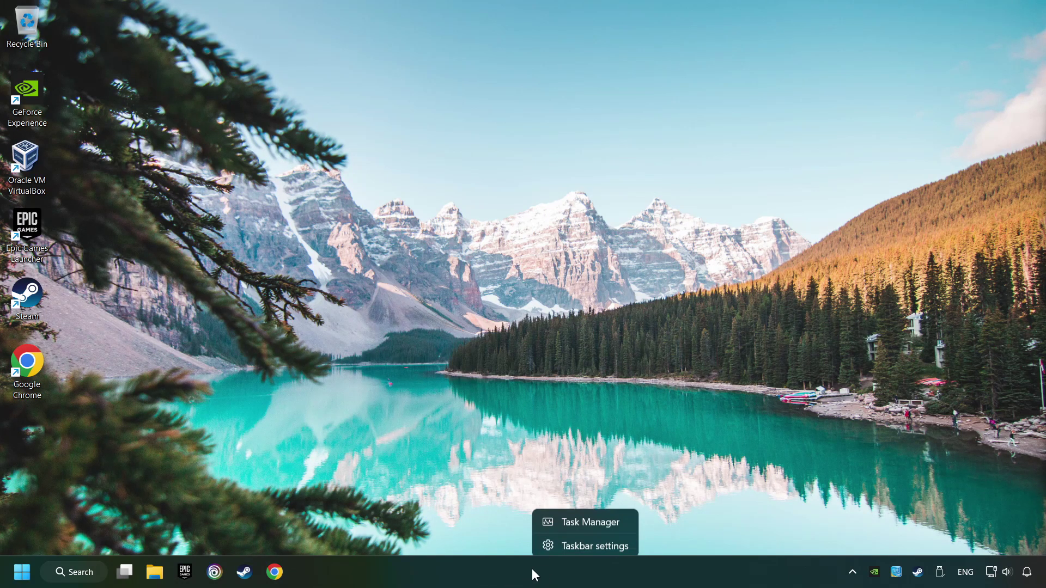
click(606, 524)
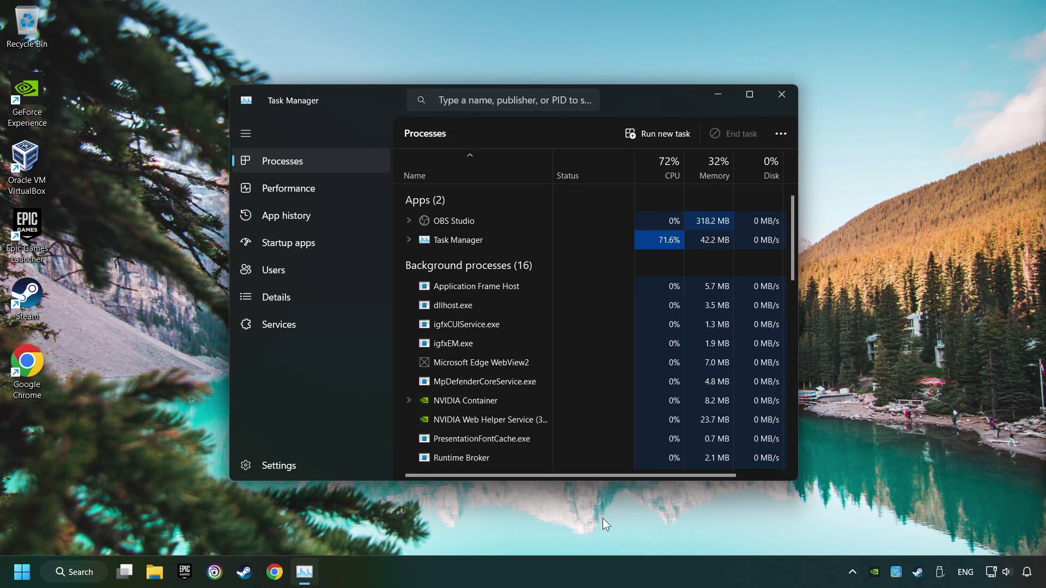
click(337, 246)
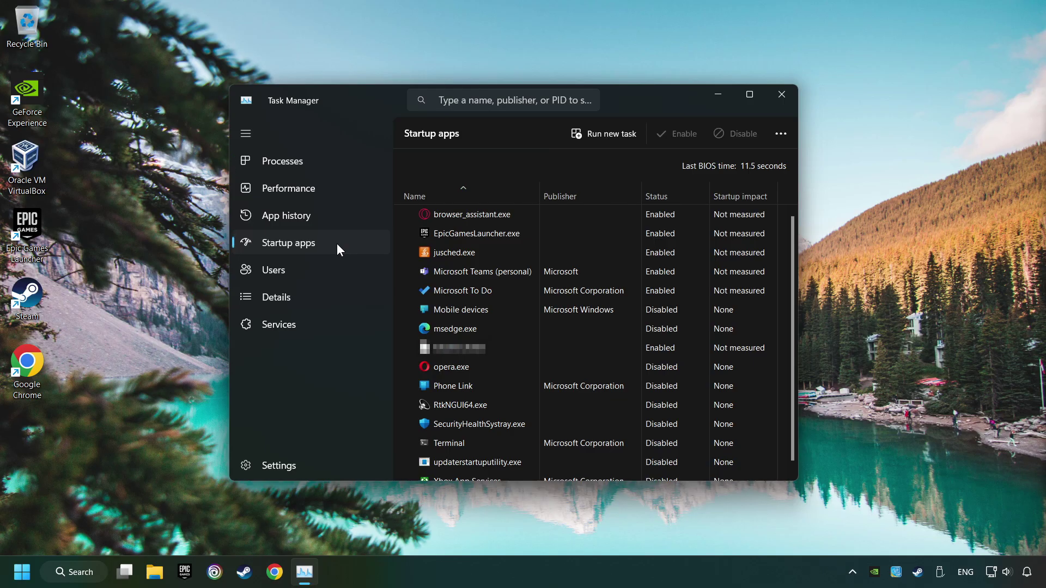
click(579, 289)
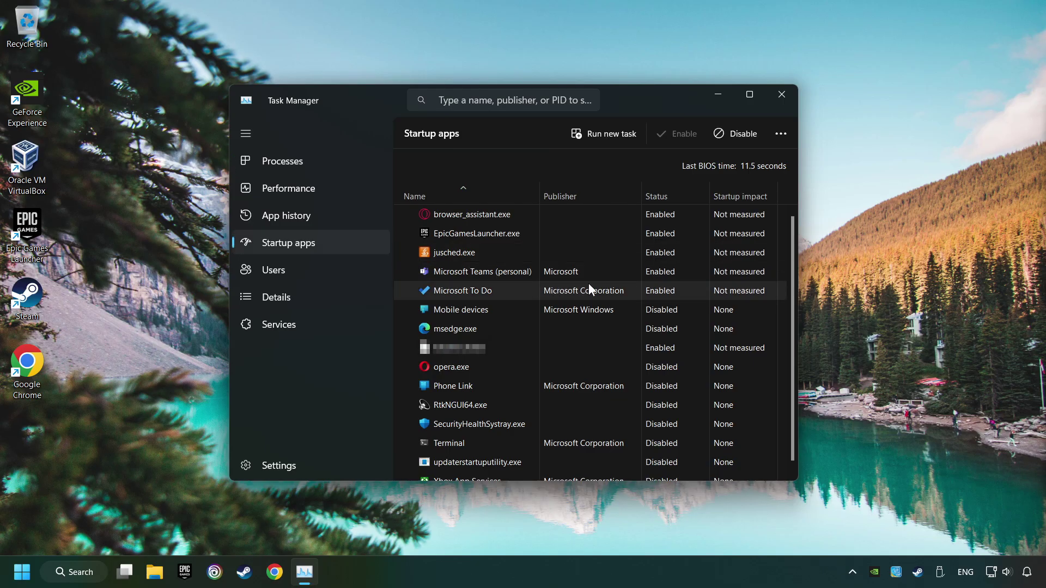
click(724, 145)
click(652, 276)
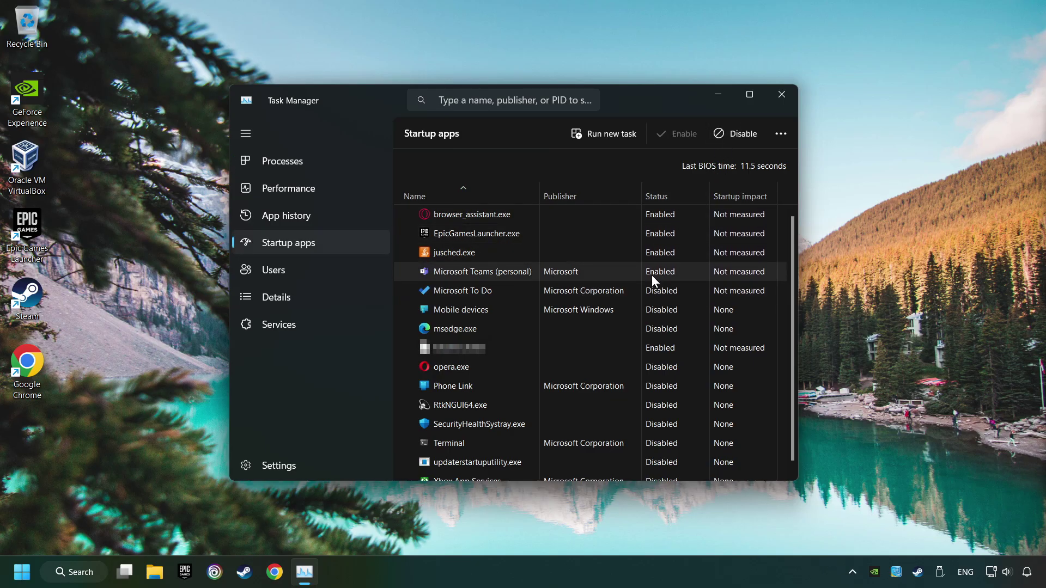
click(720, 134)
Step: Disable jusched.exe, EpicGamesLauncher.exe and browser_assistant.exe at startup, then close Task Manager
click(620, 250)
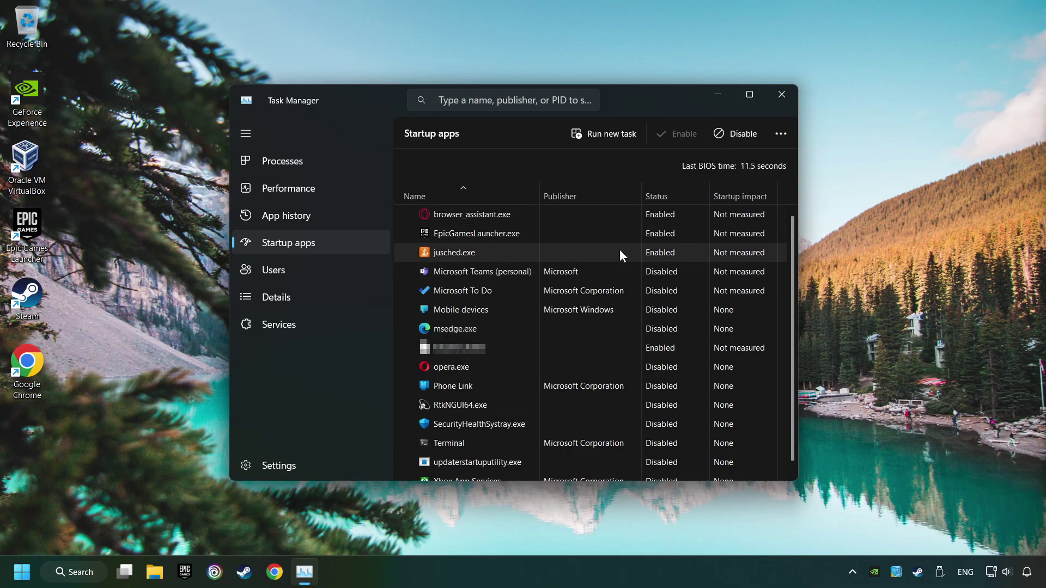
click(716, 133)
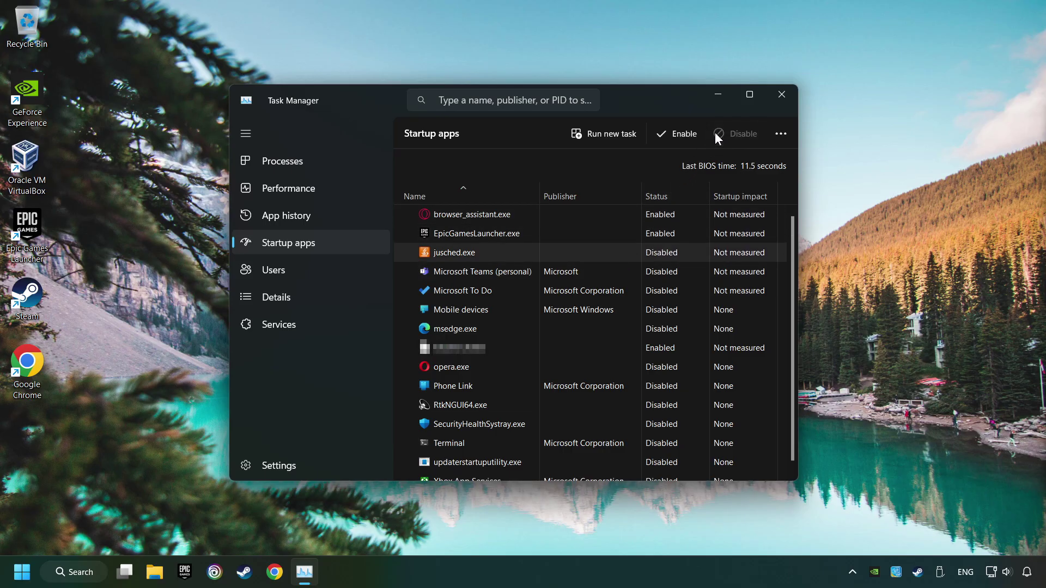
click(627, 238)
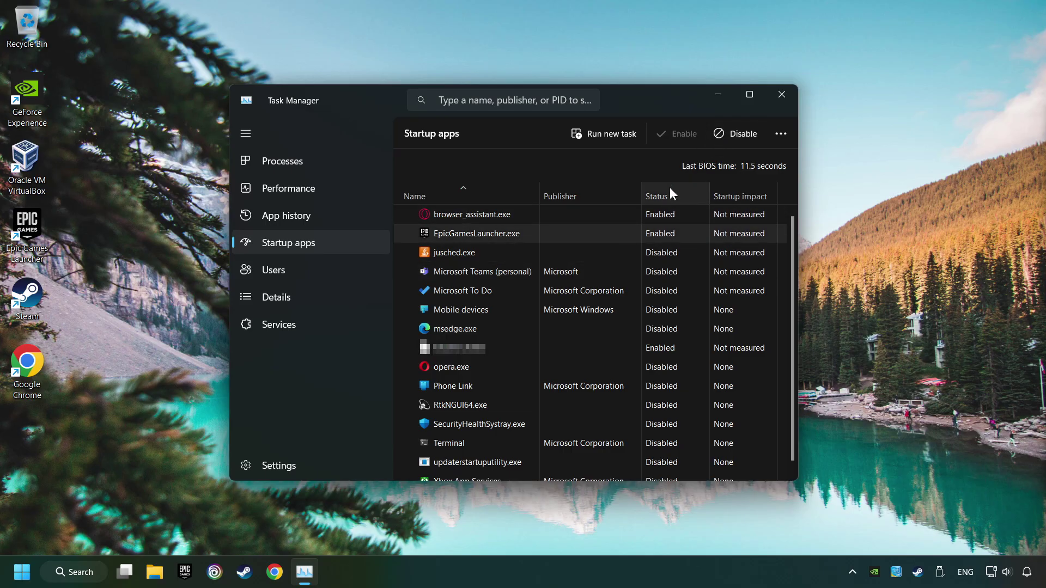
click(682, 217)
click(738, 141)
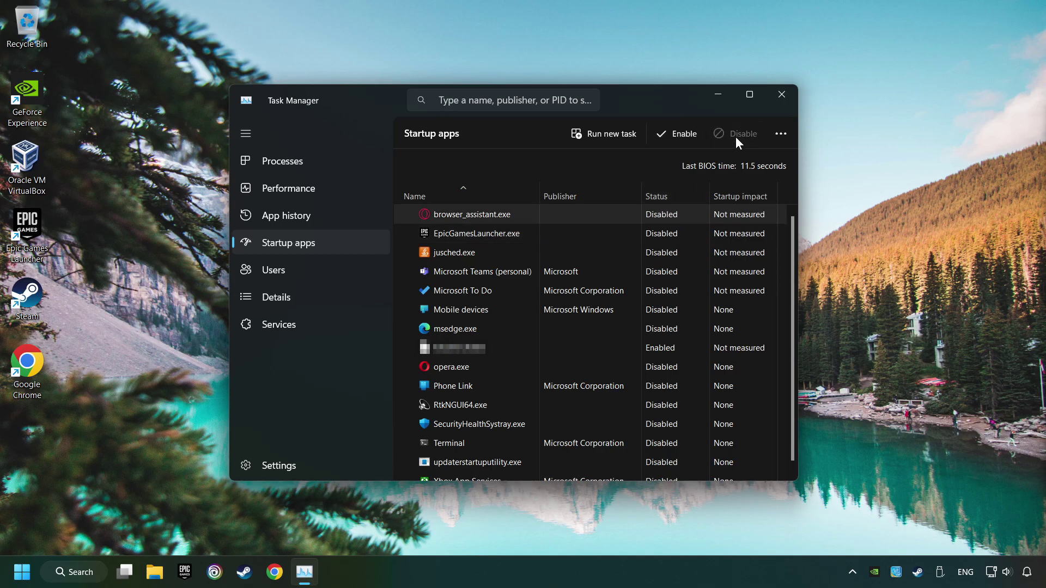
click(781, 96)
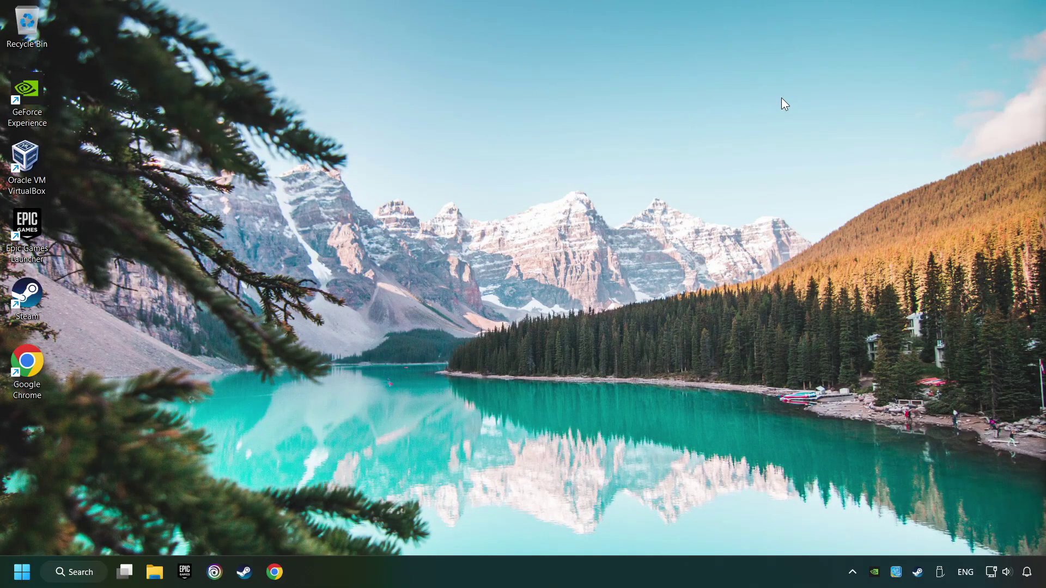
click(90, 573)
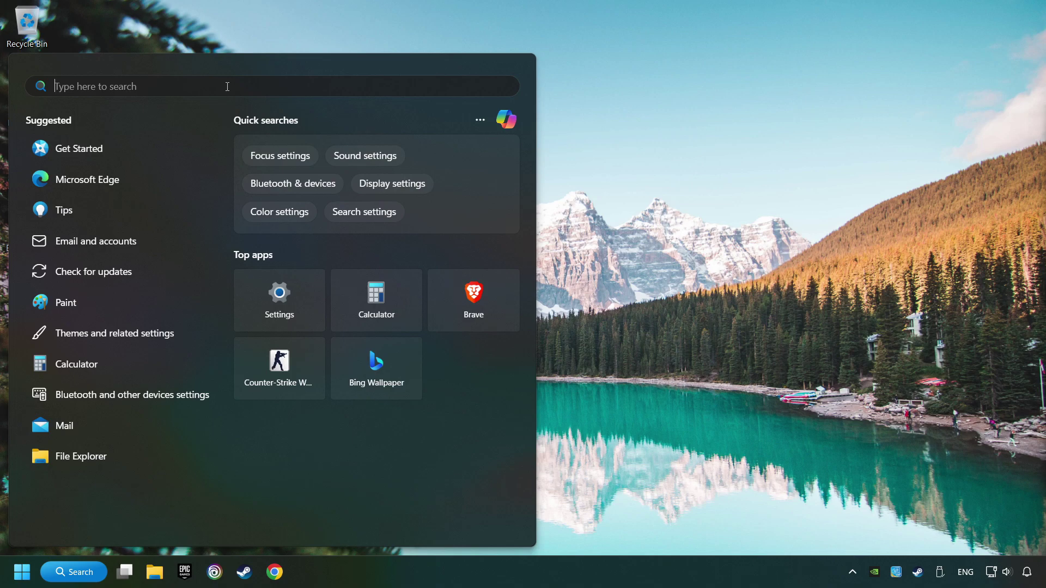
text(window)
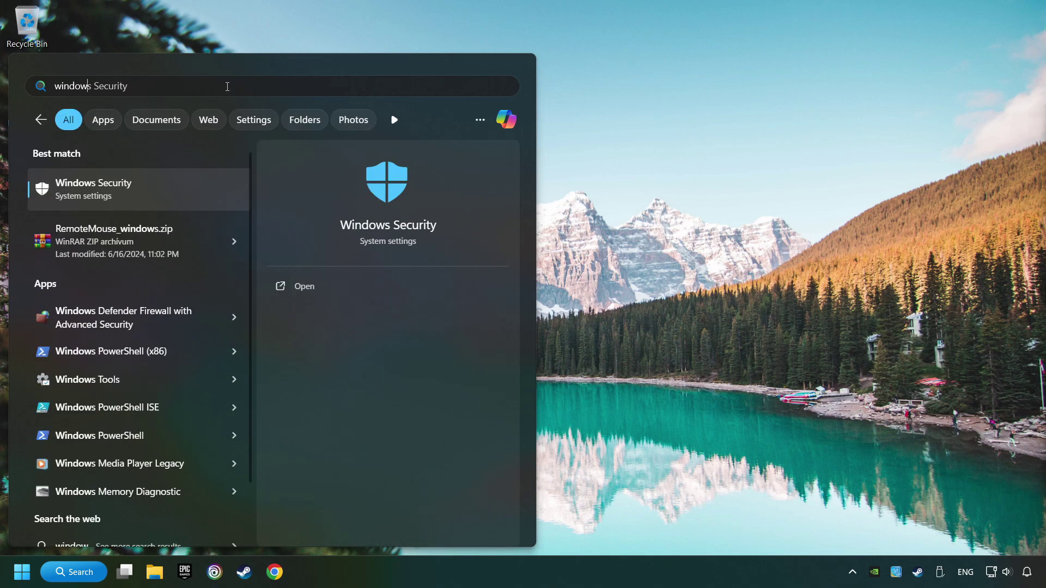
text(s secur)
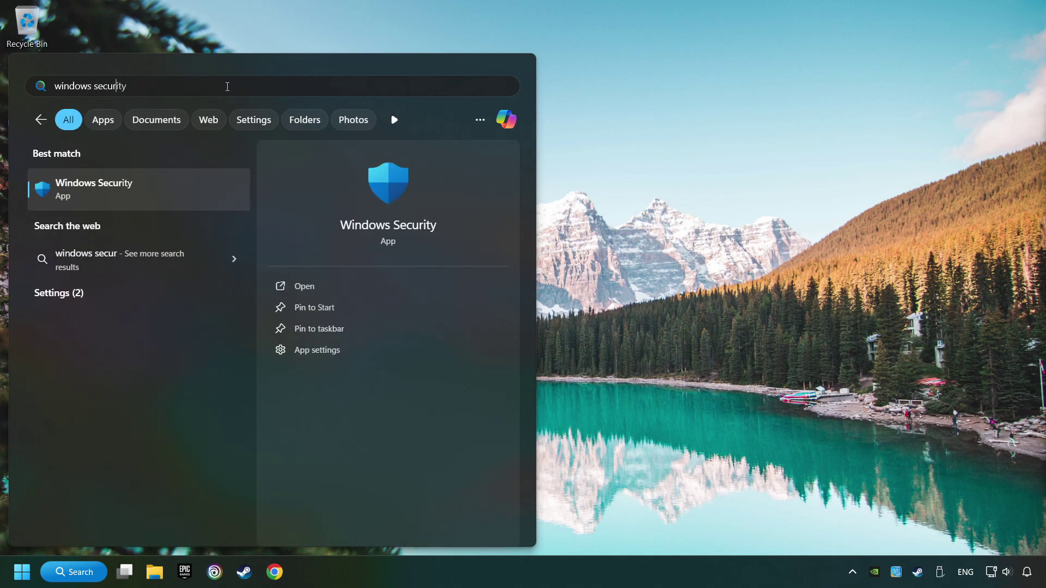
text(ity)
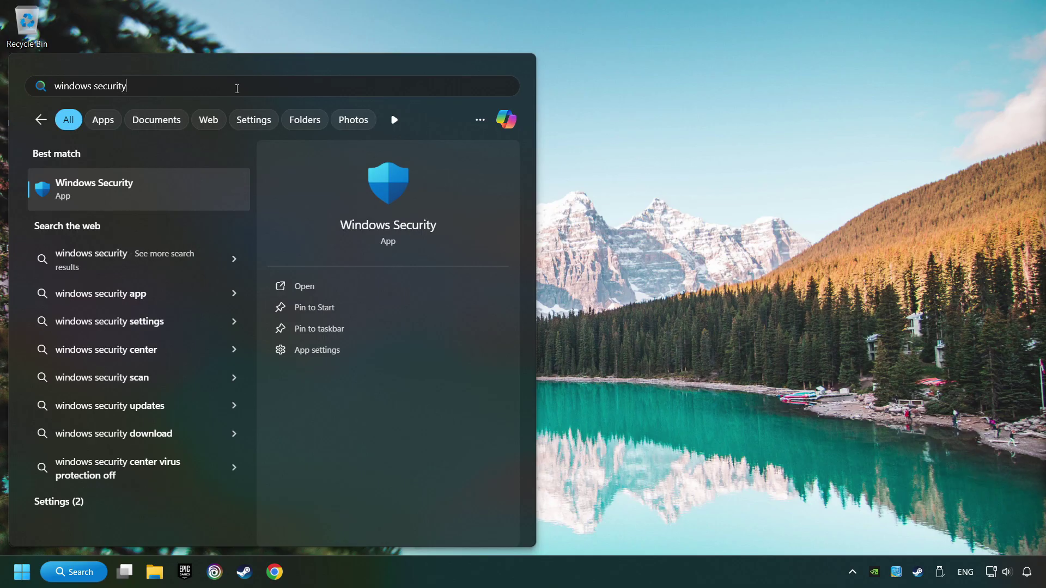
click(205, 190)
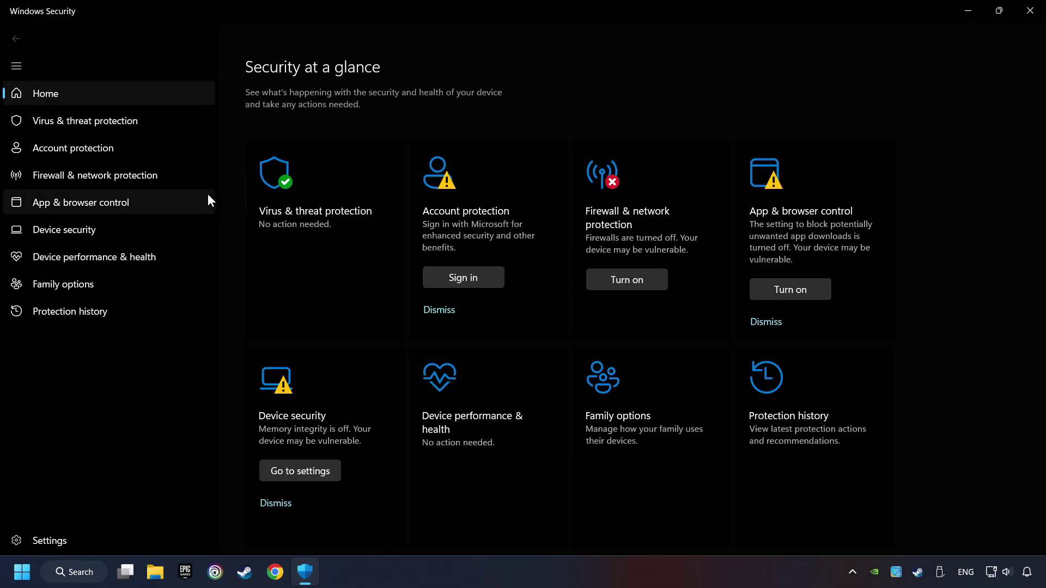
click(339, 236)
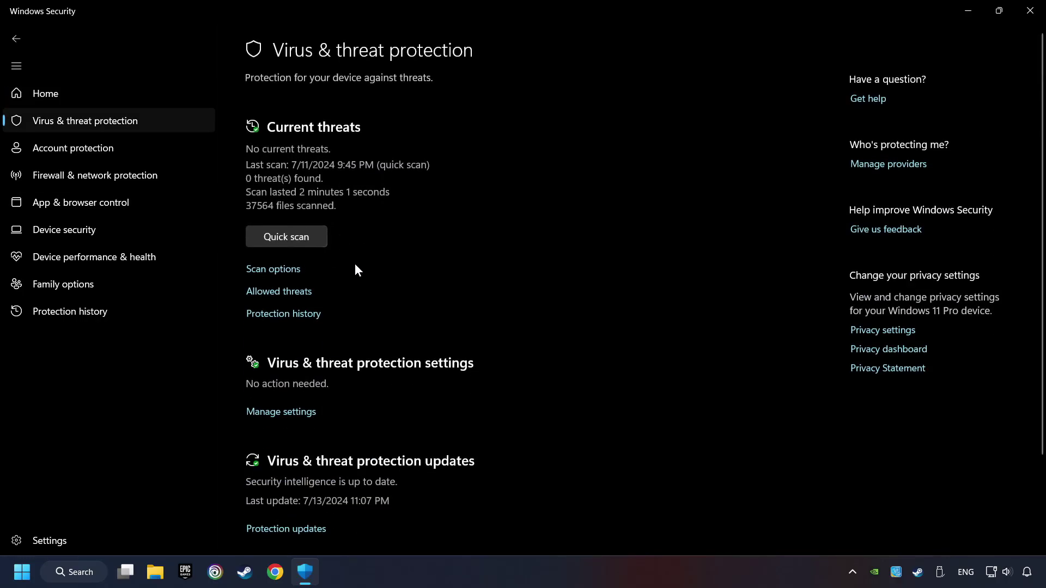
scroll(357, 271, down, 2)
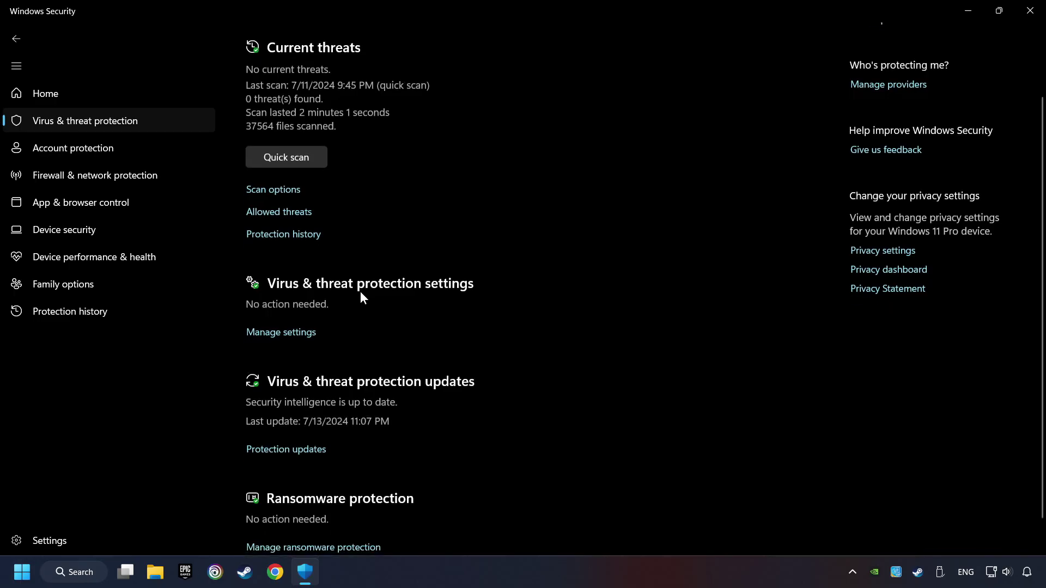
click(270, 333)
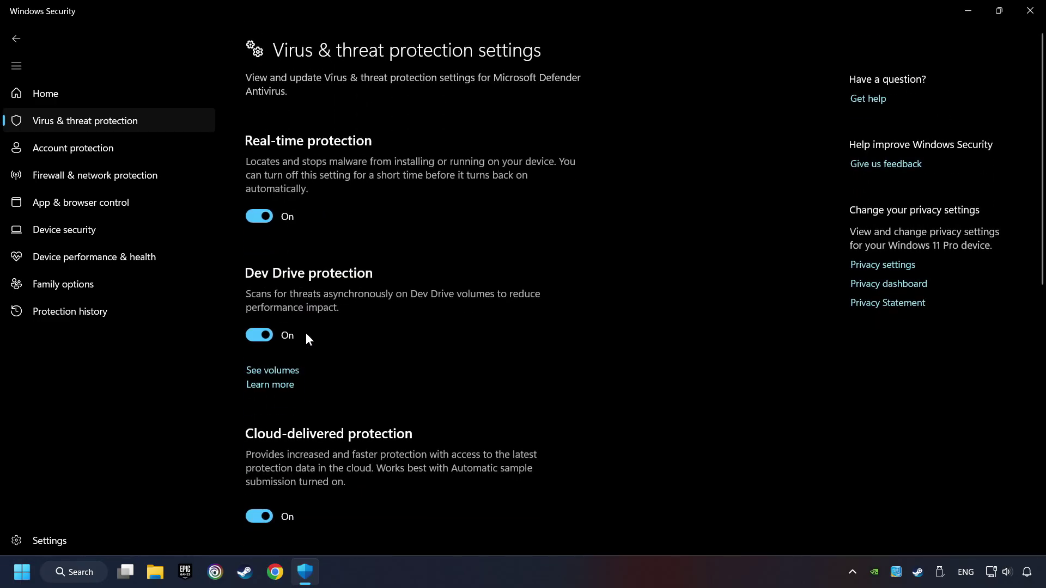
scroll(305, 334, down, 10)
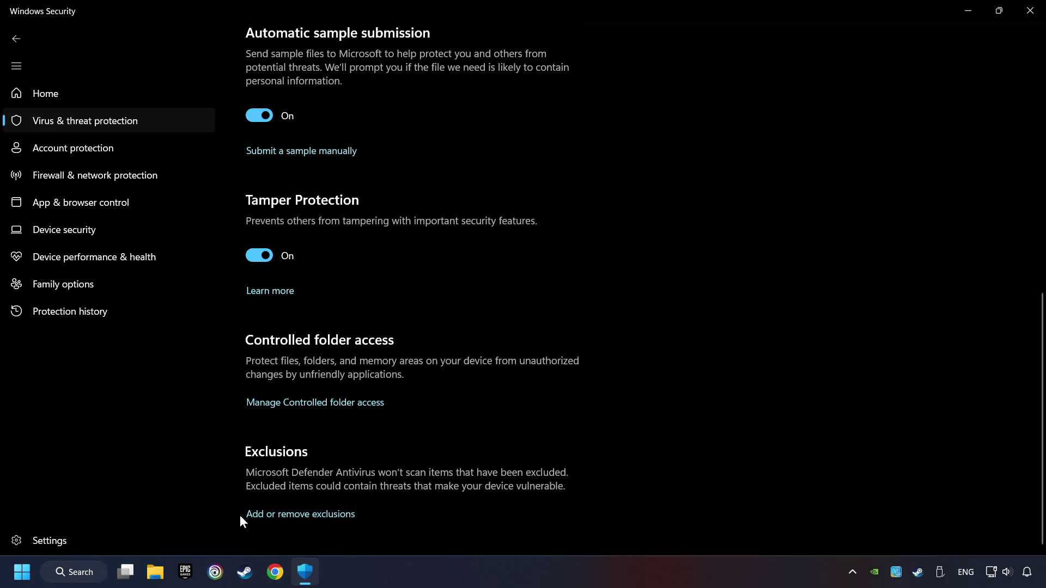
click(315, 514)
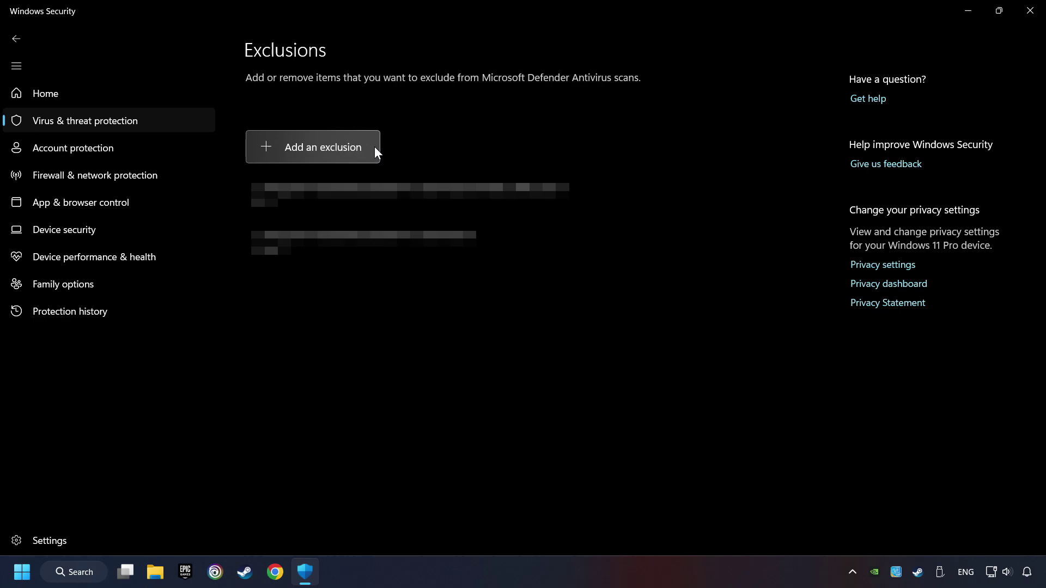
click(1028, 19)
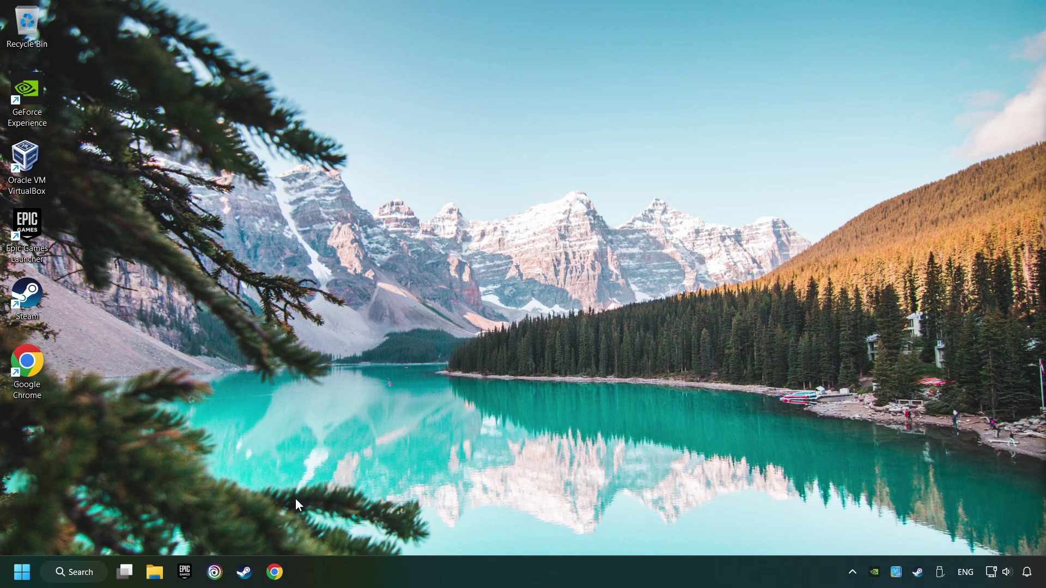
Step: Run sfc /scannow in an administrator Command Prompt, then bring up the Start menu
click(87, 572)
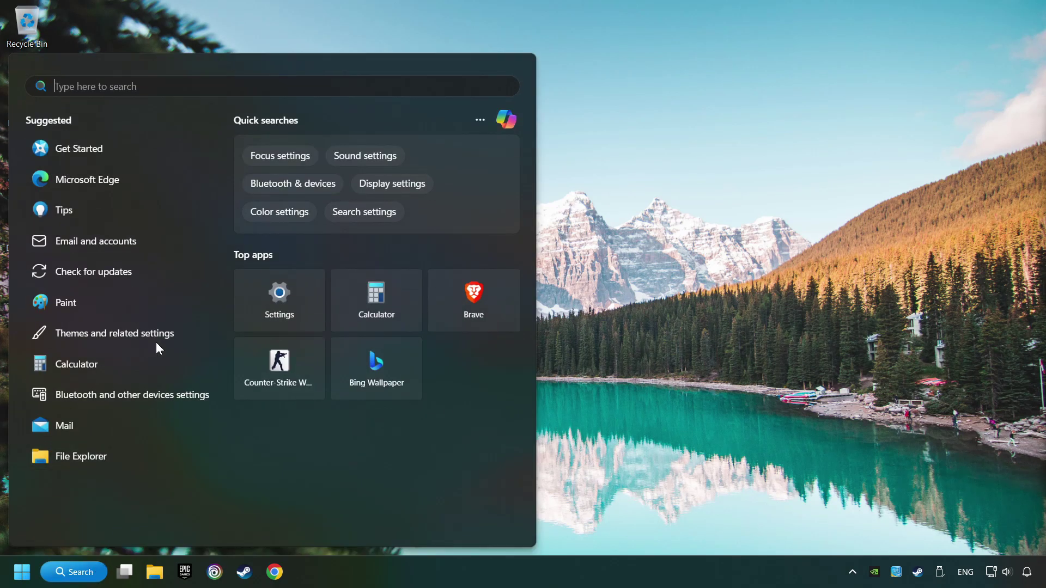
text(cmd)
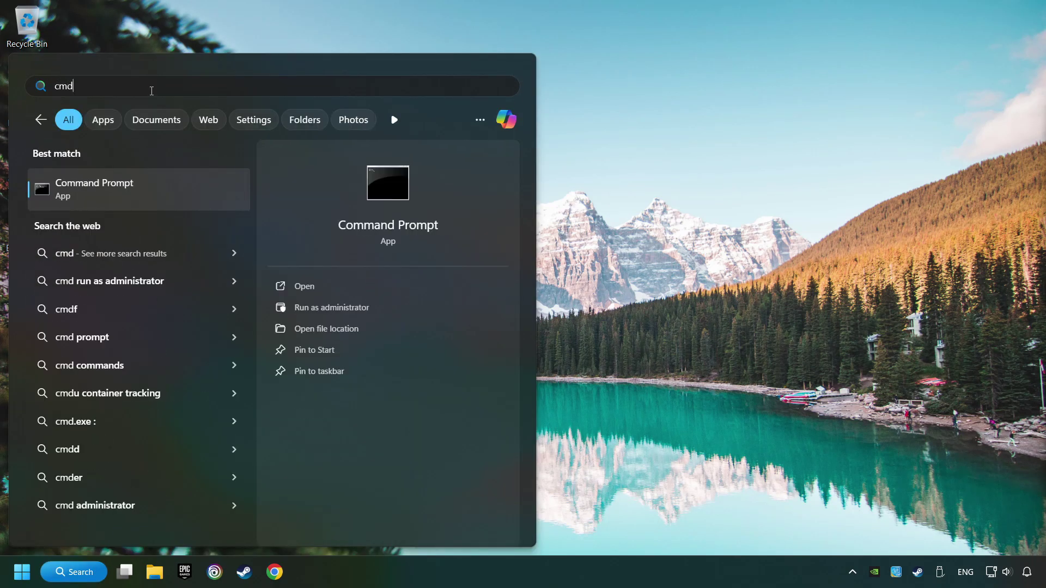
right_click(201, 193)
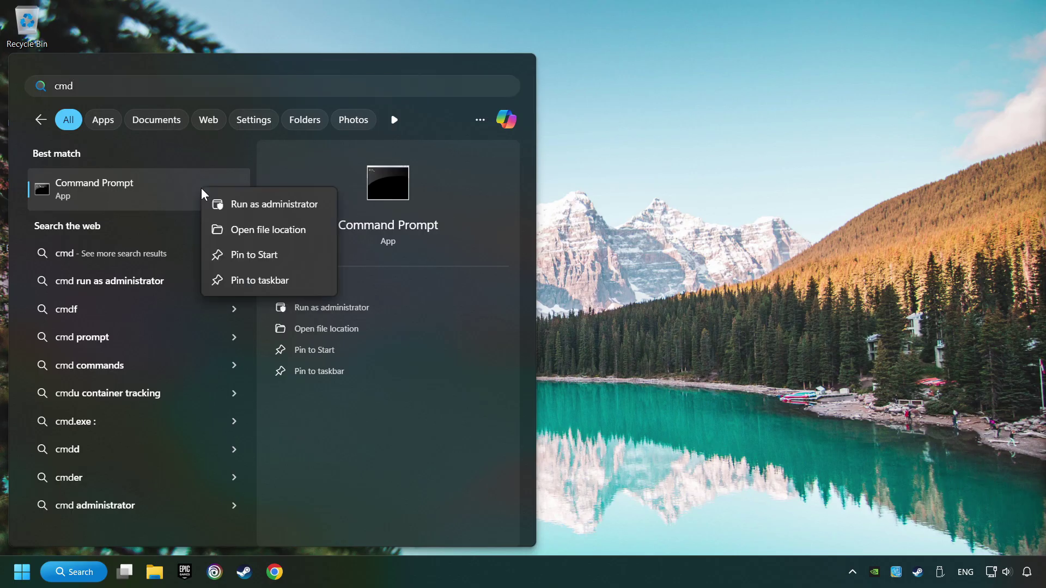
click(251, 206)
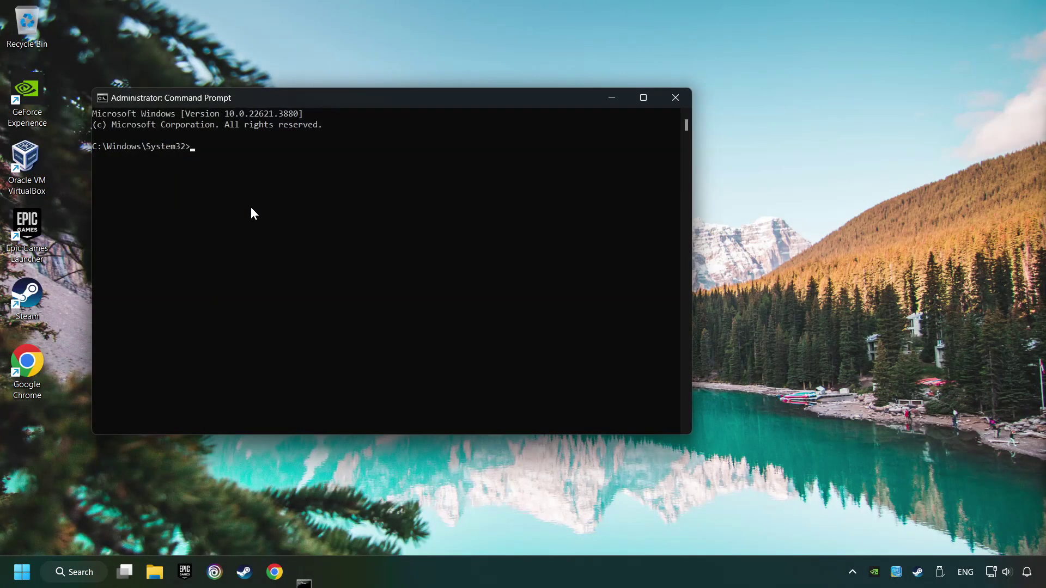
drag(282, 103, 389, 121)
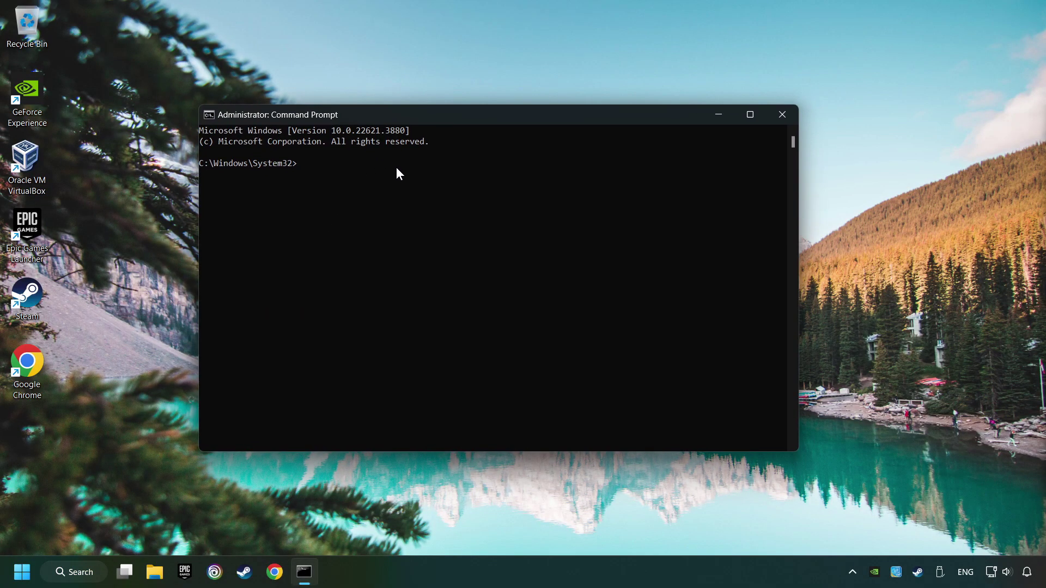
text(sfc /scannow)
key(Return)
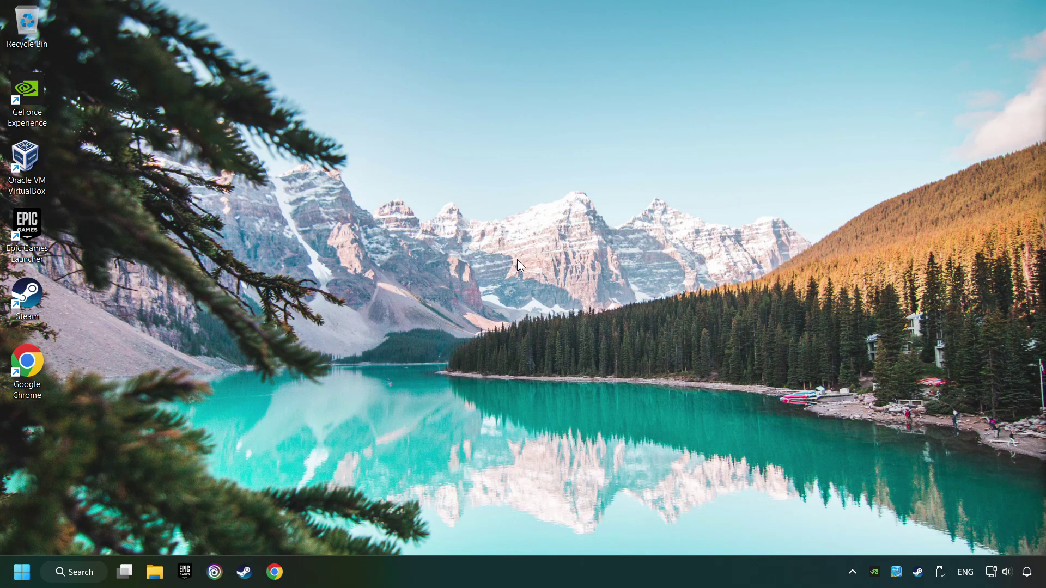
click(22, 572)
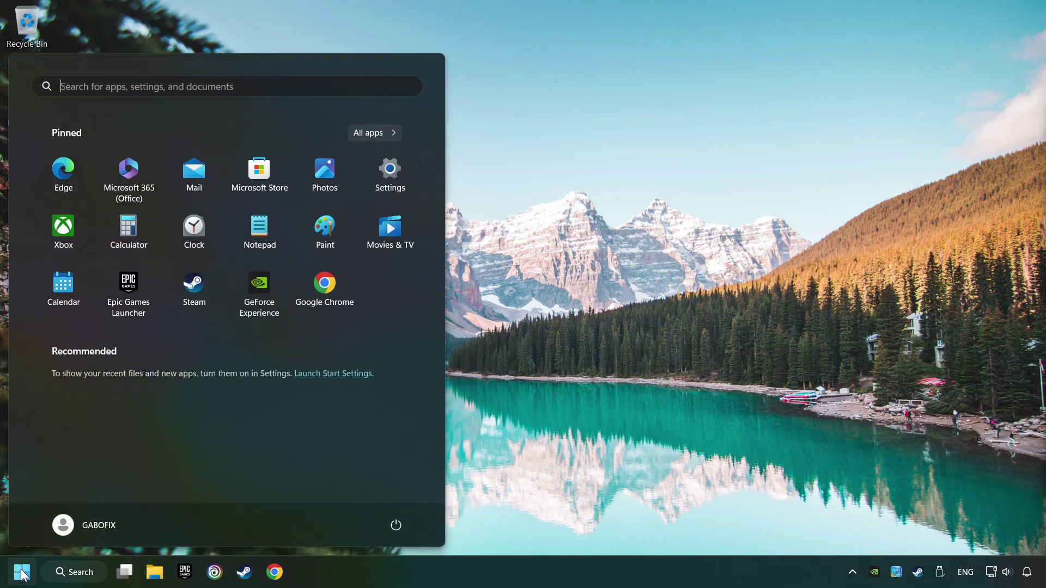